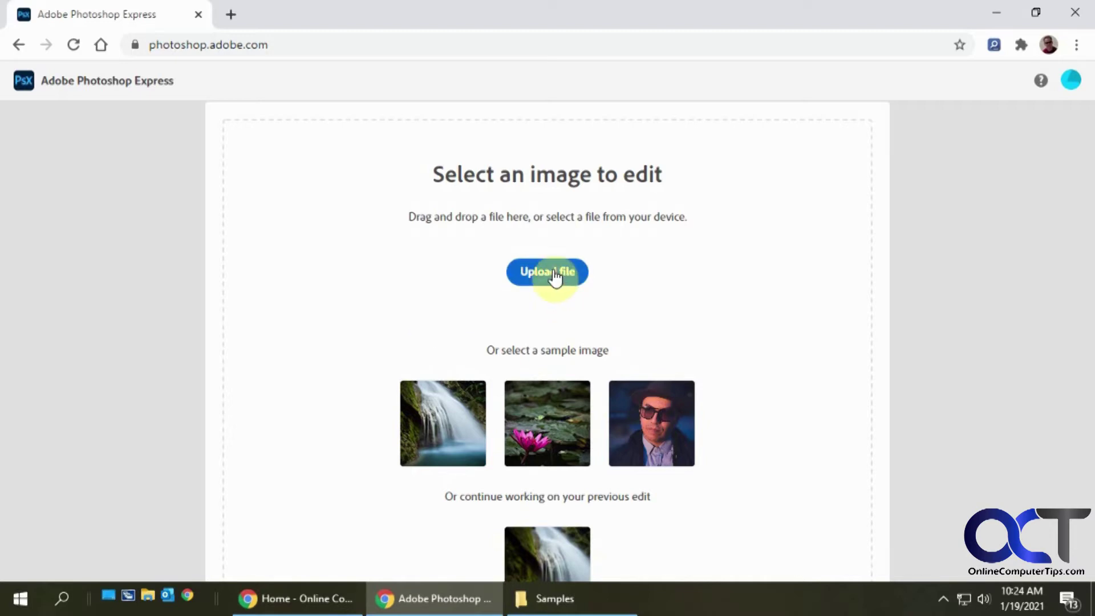
- Drag Biking.jpg from the Samples folder window into the Photoshop Express editor
{"action": "left_click", "coordinate": [588, 599]}
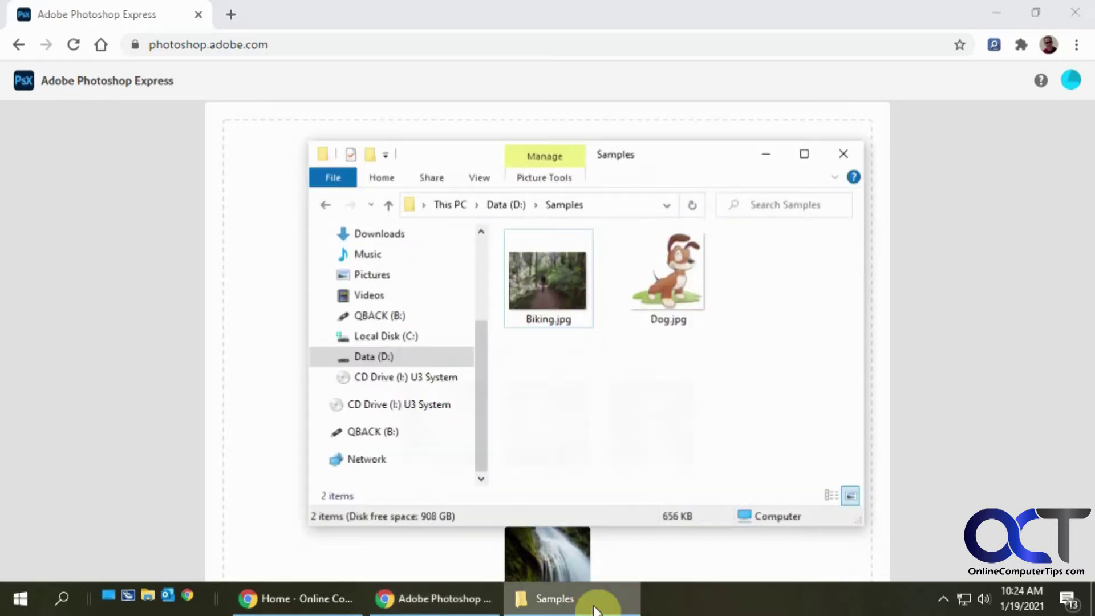
{"action": "left_click_drag", "start_coordinate": [671, 181], "coordinate": [787, 146]}
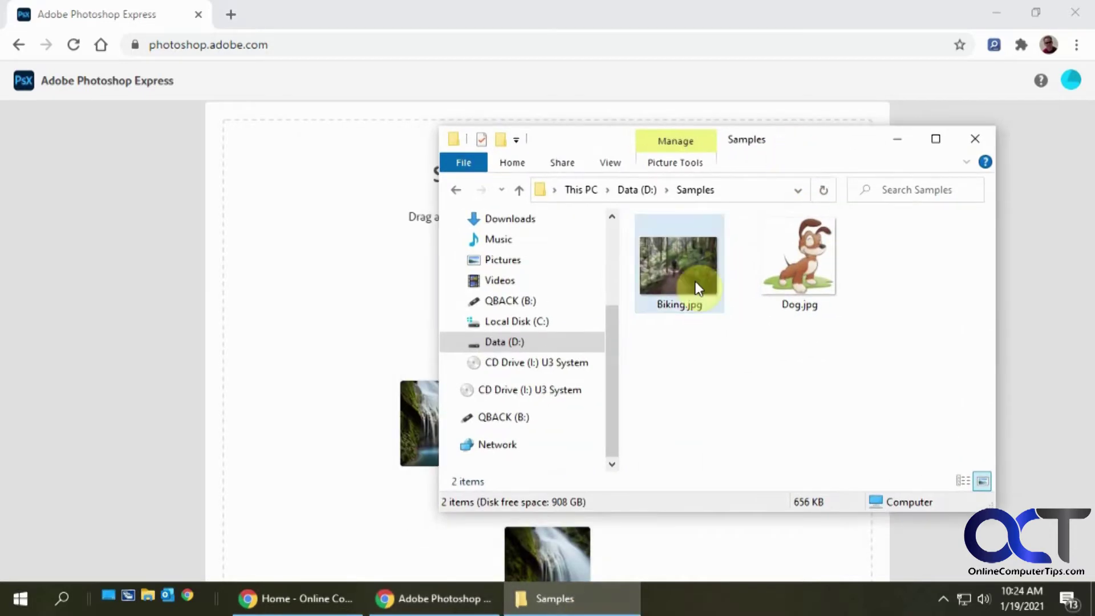
{"action": "left_click_drag", "start_coordinate": [680, 268], "coordinate": [362, 313]}
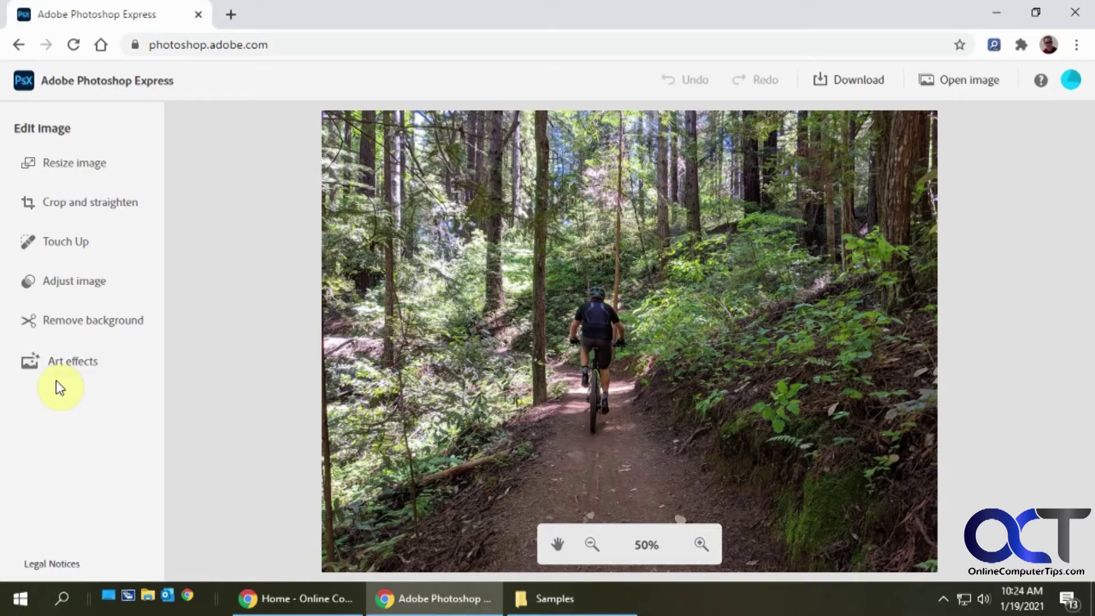
- Open Resize image and browse the common photo sizes for the 1440 × 1080 px photo
{"action": "left_click", "coordinate": [88, 171]}
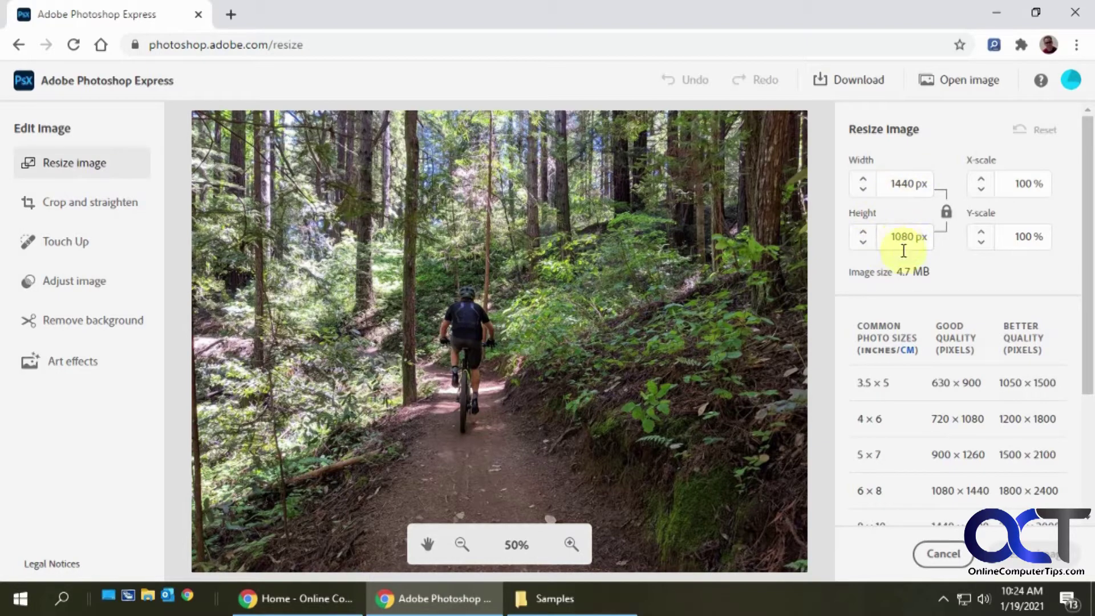
{"action": "scroll", "coordinate": [896, 404], "scroll_direction": "down", "scroll_amount": 2}
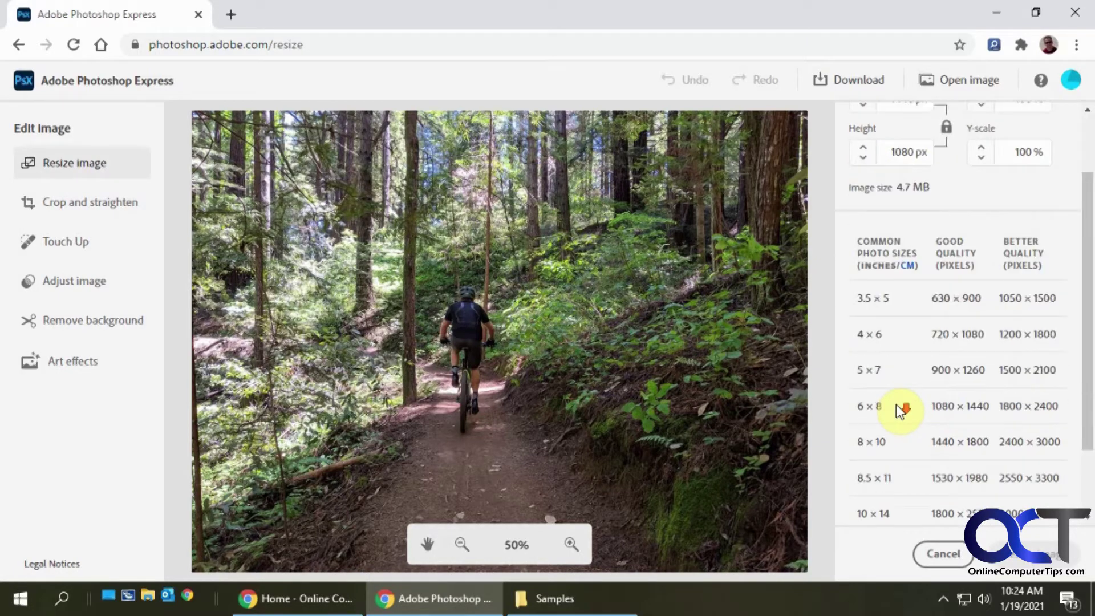
{"action": "scroll", "coordinate": [881, 367], "scroll_direction": "down", "scroll_amount": 2}
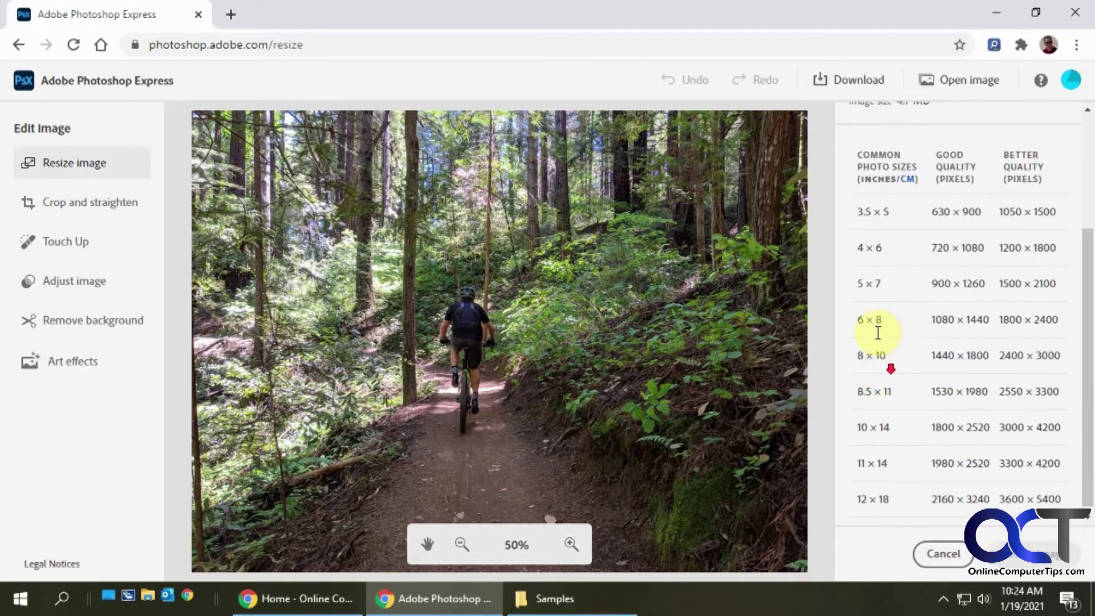
{"action": "scroll", "coordinate": [902, 379], "scroll_direction": "down", "scroll_amount": 1}
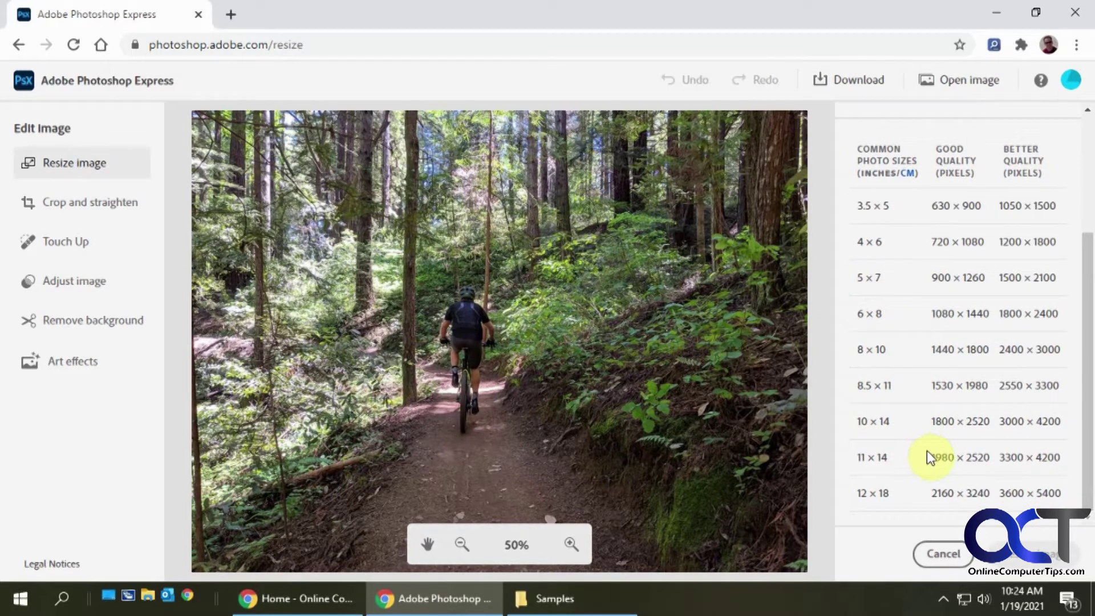
{"action": "scroll", "coordinate": [930, 456], "scroll_direction": "up", "scroll_amount": 4}
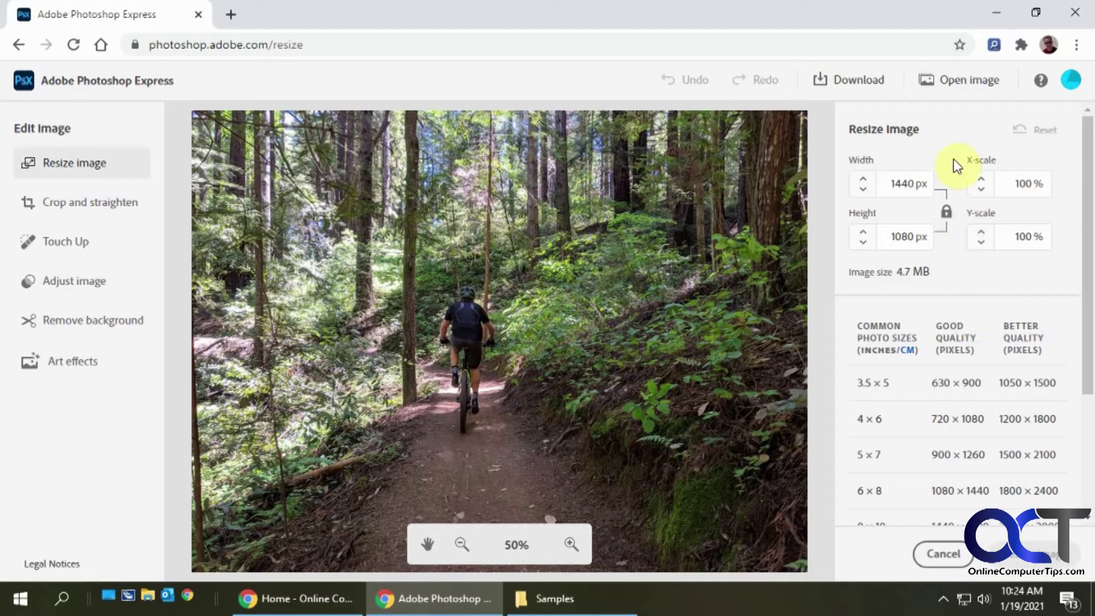
- In Crop and straighten, tilt the photo slightly, rotate it clockwise three times, then counter-clockwise once
{"action": "left_click", "coordinate": [68, 205]}
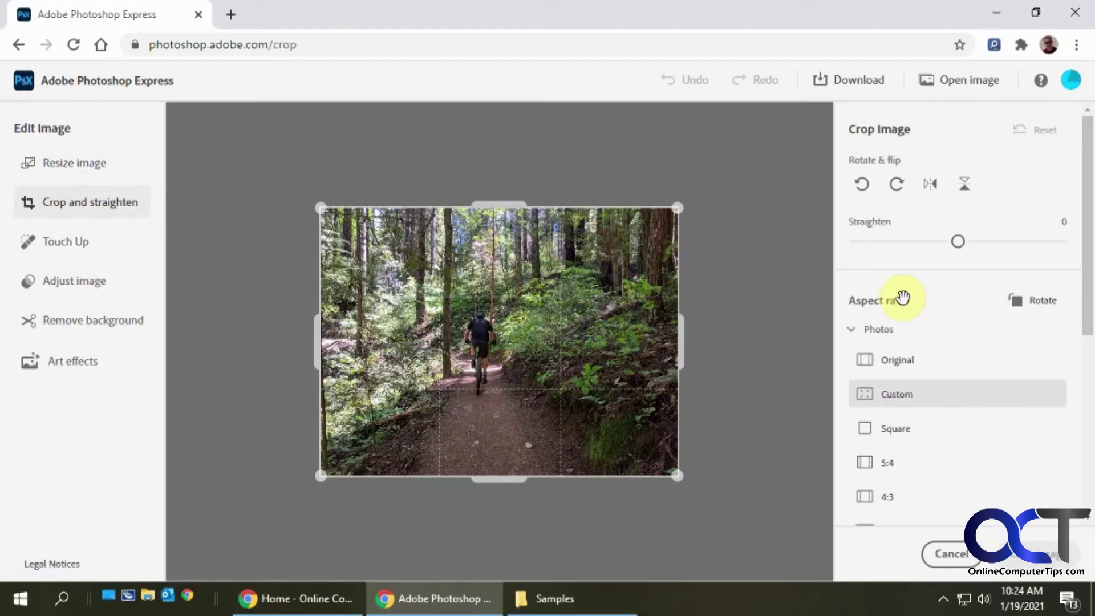
{"action": "mouse_move", "coordinate": [959, 241]}
{"action": "left_mouse_down"}
{"action": "mouse_move", "coordinate": [935, 240]}
{"action": "mouse_move", "coordinate": [957, 240]}
{"action": "left_mouse_up"}
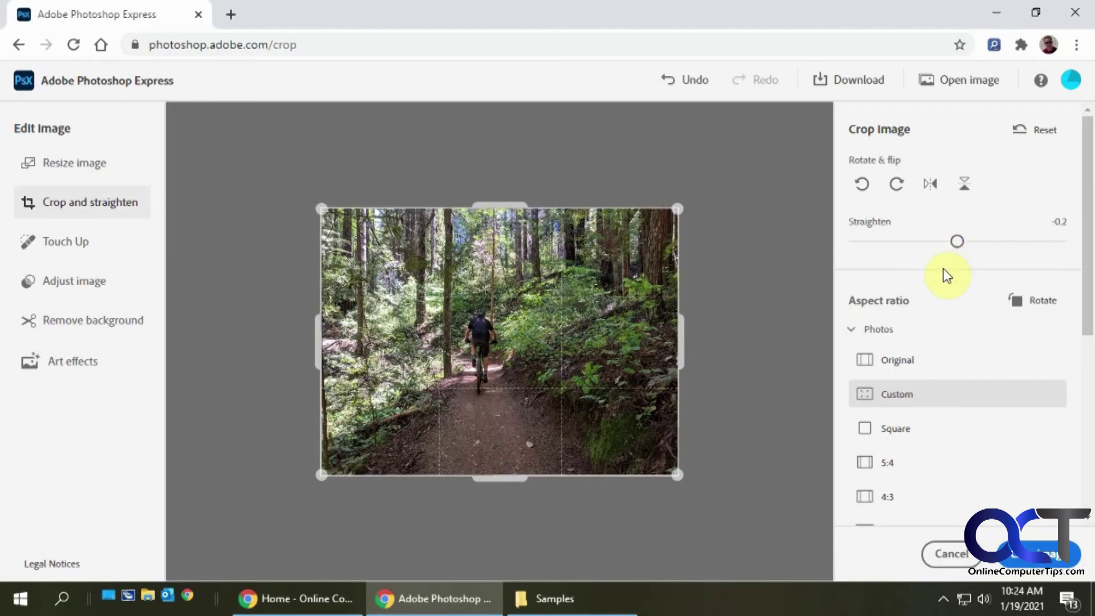
{"action": "left_click", "coordinate": [900, 190]}
{"action": "left_click", "coordinate": [900, 190]}
{"action": "left_click", "coordinate": [900, 190]}
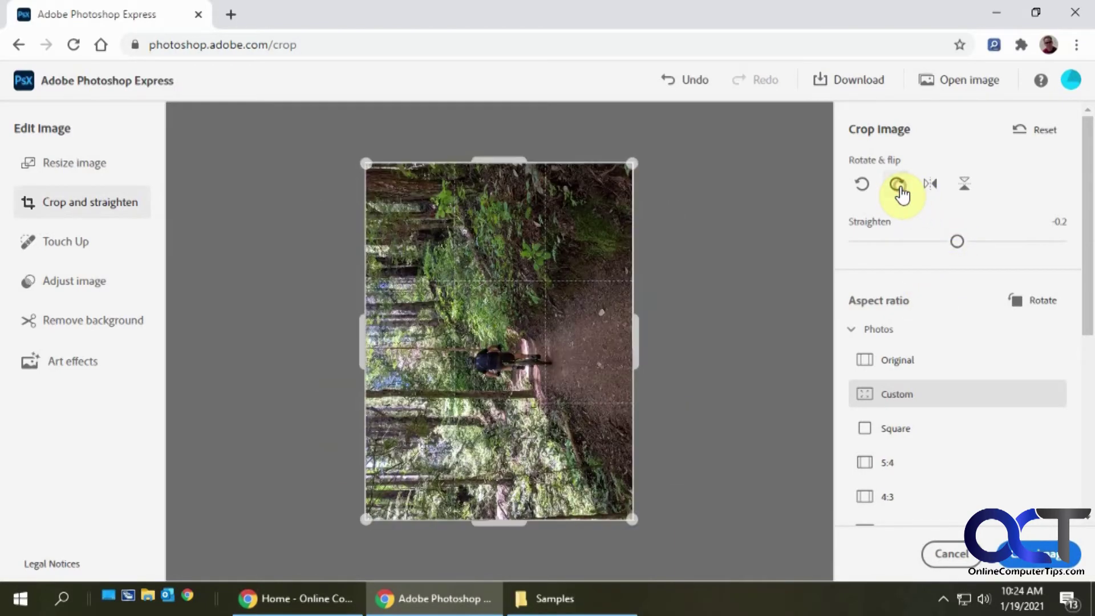
{"action": "left_click", "coordinate": [862, 188]}
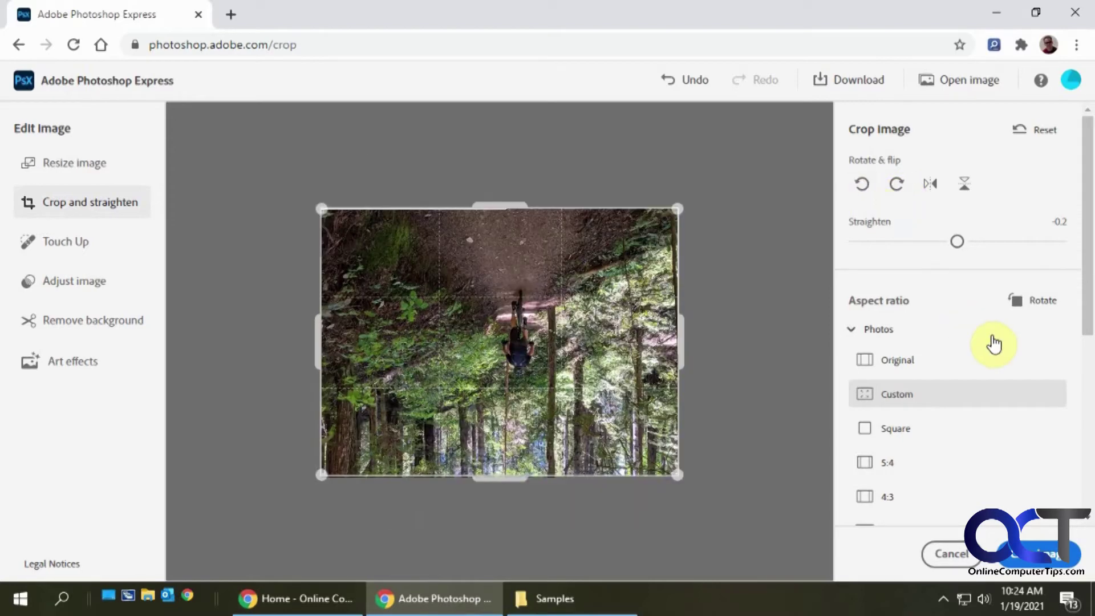
- Browse the crop aspect-ratio presets and expand the Youtube ratios
{"action": "scroll", "coordinate": [956, 415], "scroll_direction": "down", "scroll_amount": 5}
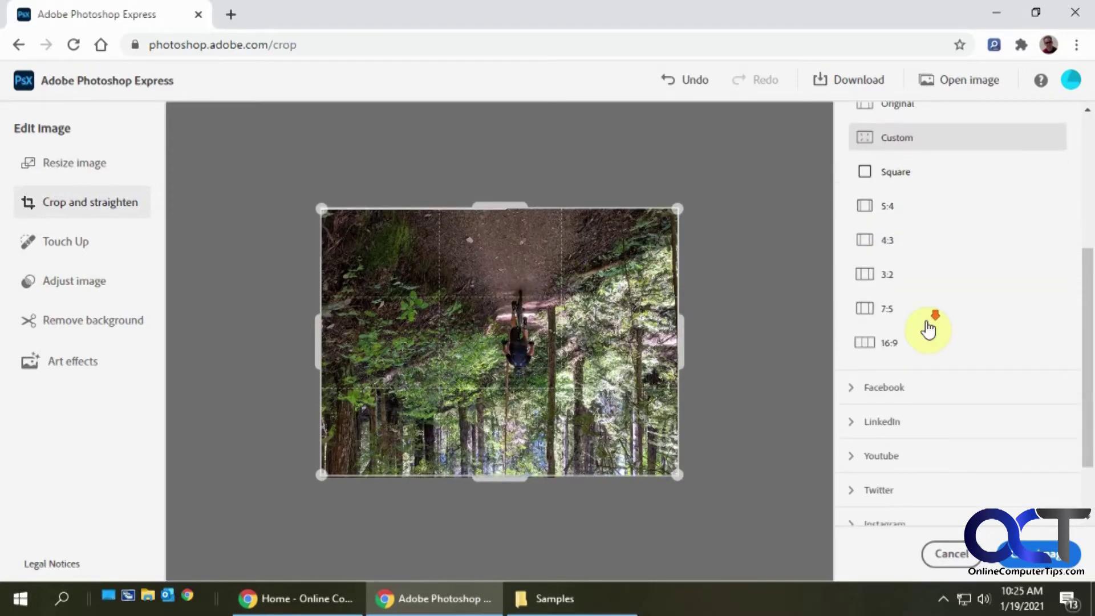
{"action": "scroll", "coordinate": [950, 366], "scroll_direction": "up", "scroll_amount": 3}
{"action": "scroll", "coordinate": [950, 365], "scroll_direction": "down", "scroll_amount": 4}
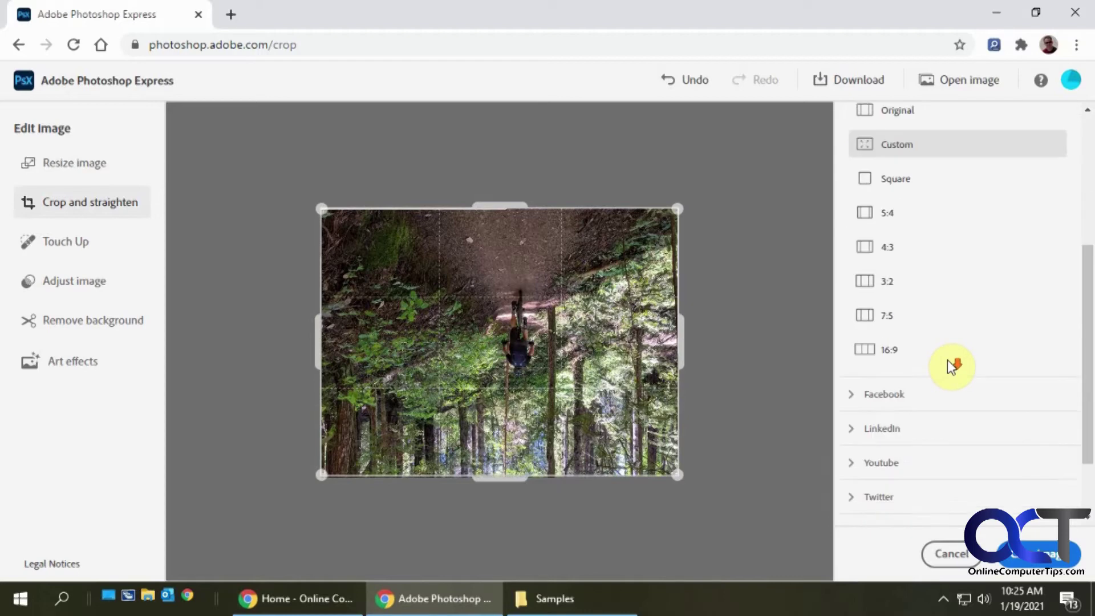
{"action": "scroll", "coordinate": [946, 363], "scroll_direction": "down", "scroll_amount": 1}
{"action": "left_click", "coordinate": [854, 377]}
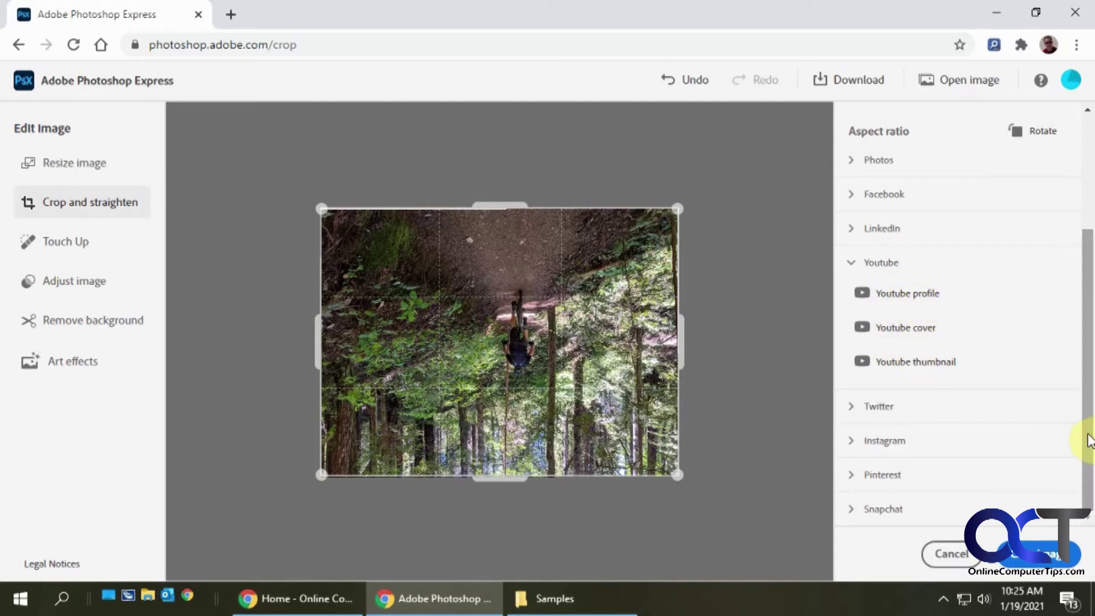
{"action": "scroll", "coordinate": [1089, 442], "scroll_direction": "up", "scroll_amount": 3}
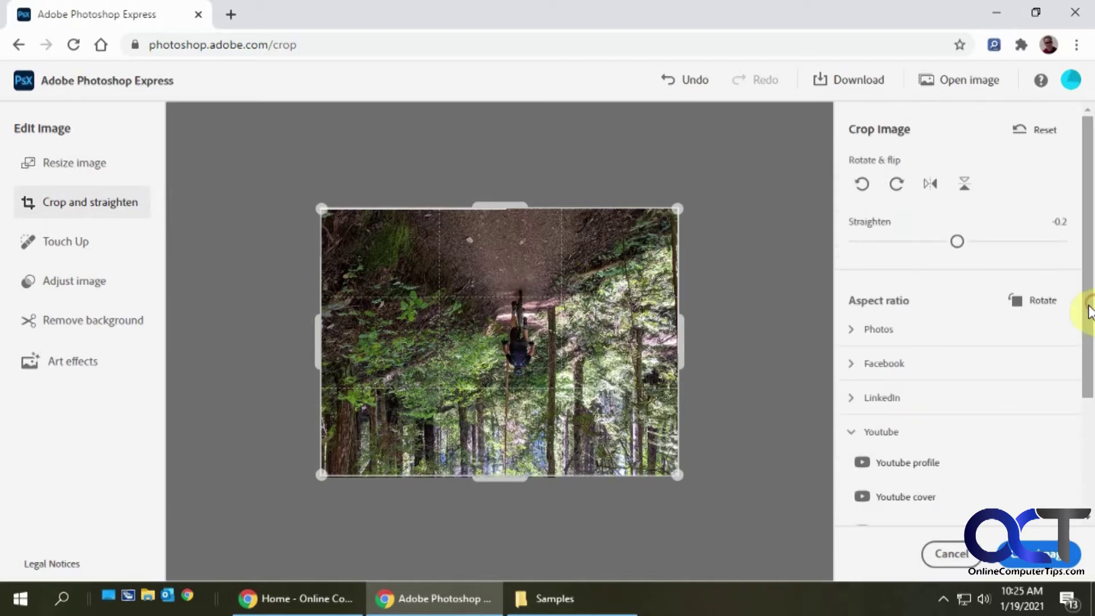
- Reset the rotation, undo twice, reset again, and cancel cropping without applying changes
{"action": "left_click", "coordinate": [1044, 136]}
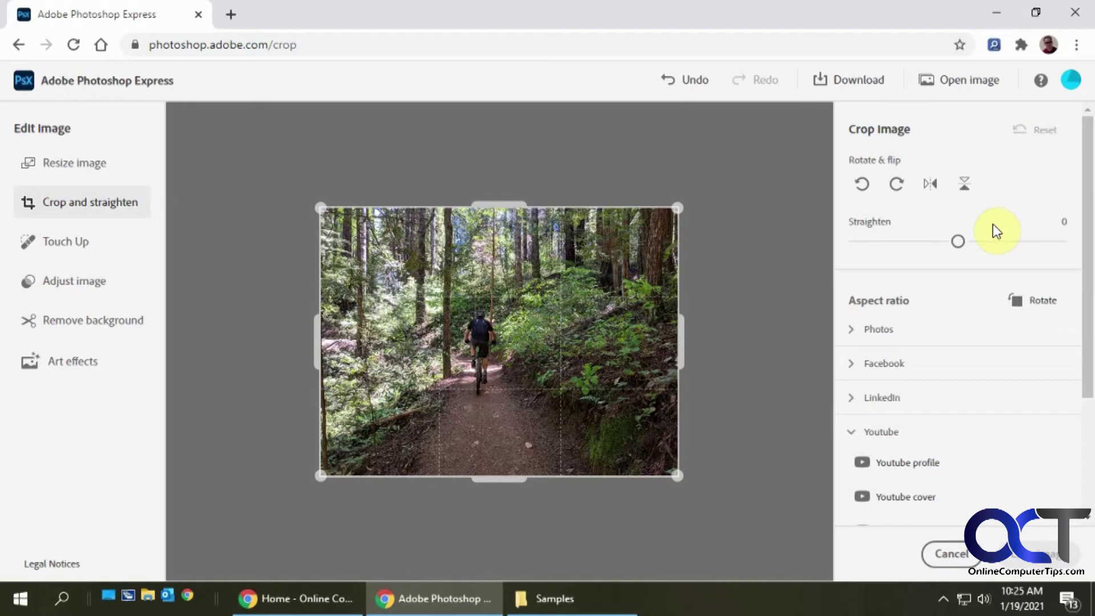
{"action": "left_click", "coordinate": [687, 90]}
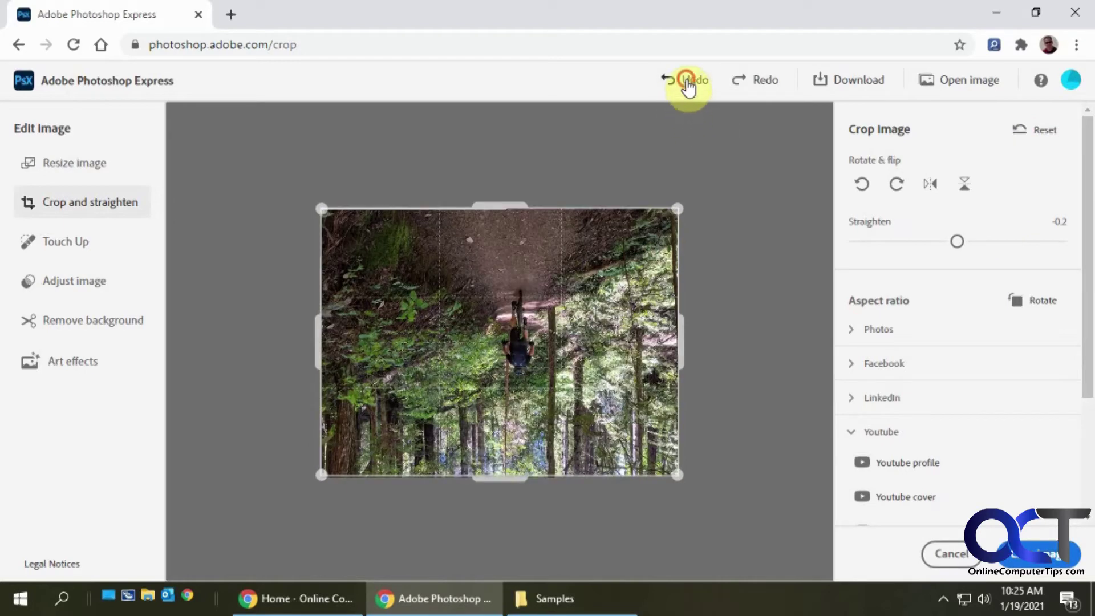
{"action": "left_click", "coordinate": [689, 89]}
{"action": "left_click", "coordinate": [1041, 130]}
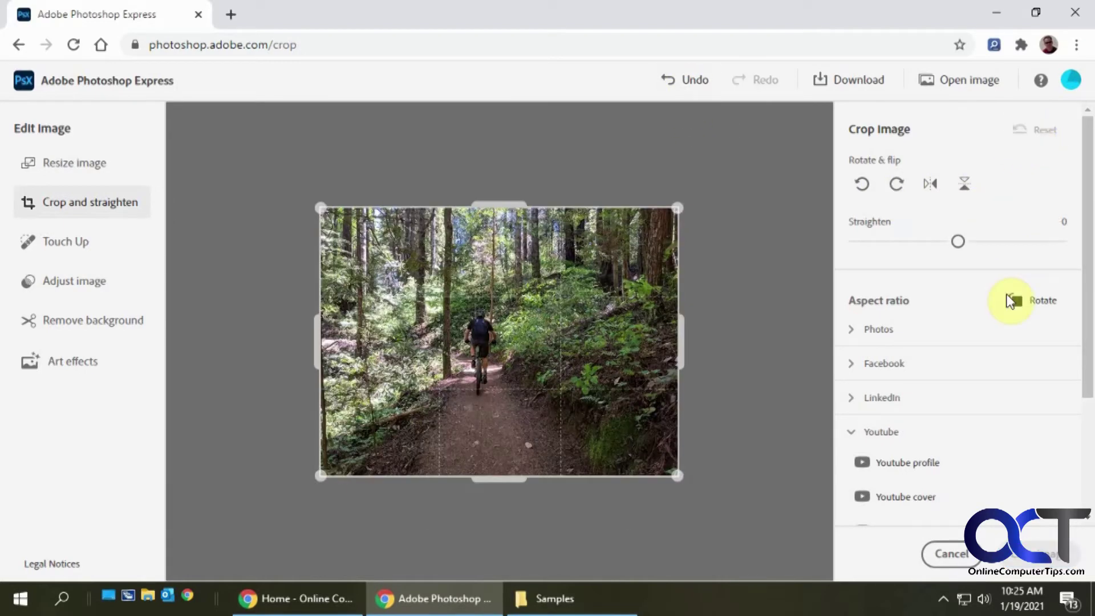
{"action": "left_click", "coordinate": [935, 552]}
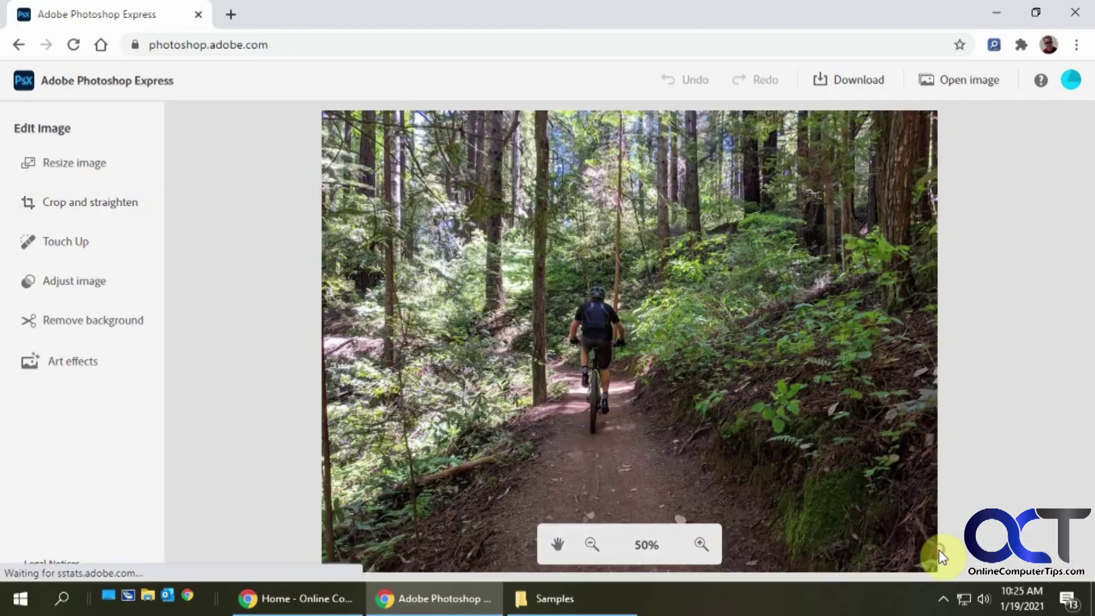
- Set the Touch Up brush to size 62, test-heal the cyclist and foliage, then undo the strokes
{"action": "left_click", "coordinate": [79, 241]}
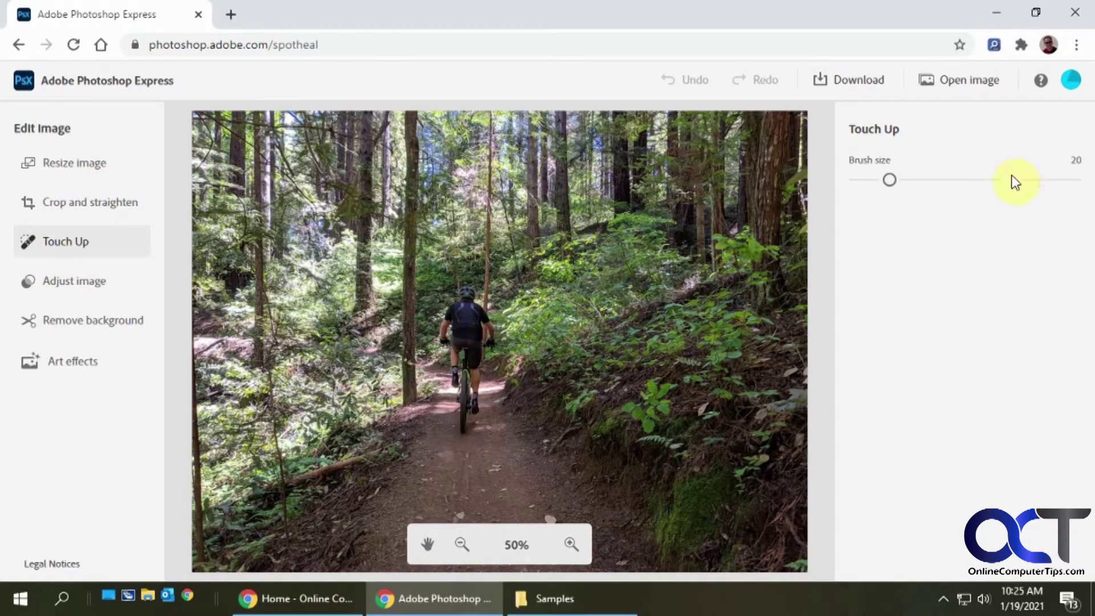
{"action": "left_click_drag", "start_coordinate": [893, 180], "coordinate": [977, 183]}
{"action": "mouse_move", "coordinate": [456, 301]}
{"action": "left_mouse_down"}
{"action": "mouse_move", "coordinate": [472, 298]}
{"action": "mouse_move", "coordinate": [463, 294]}
{"action": "left_mouse_up"}
{"action": "mouse_move", "coordinate": [444, 348]}
{"action": "left_mouse_down"}
{"action": "mouse_move", "coordinate": [460, 418]}
{"action": "mouse_move", "coordinate": [490, 344]}
{"action": "mouse_move", "coordinate": [468, 296]}
{"action": "mouse_move", "coordinate": [466, 391]}
{"action": "left_mouse_up"}
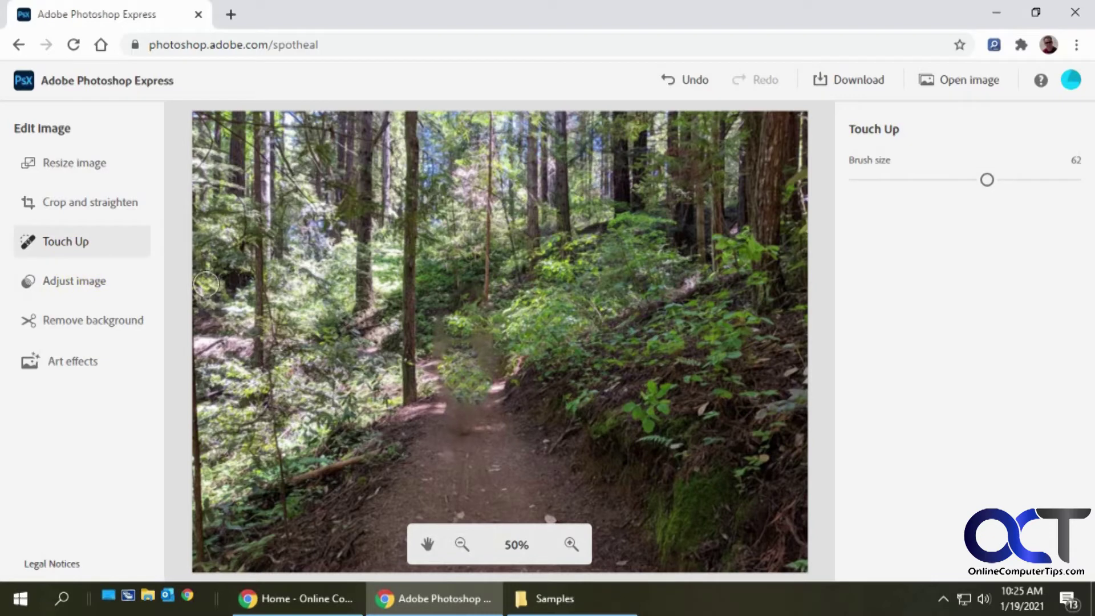
{"action": "left_click_drag", "start_coordinate": [485, 340], "coordinate": [516, 344]}
{"action": "left_click", "coordinate": [686, 90]}
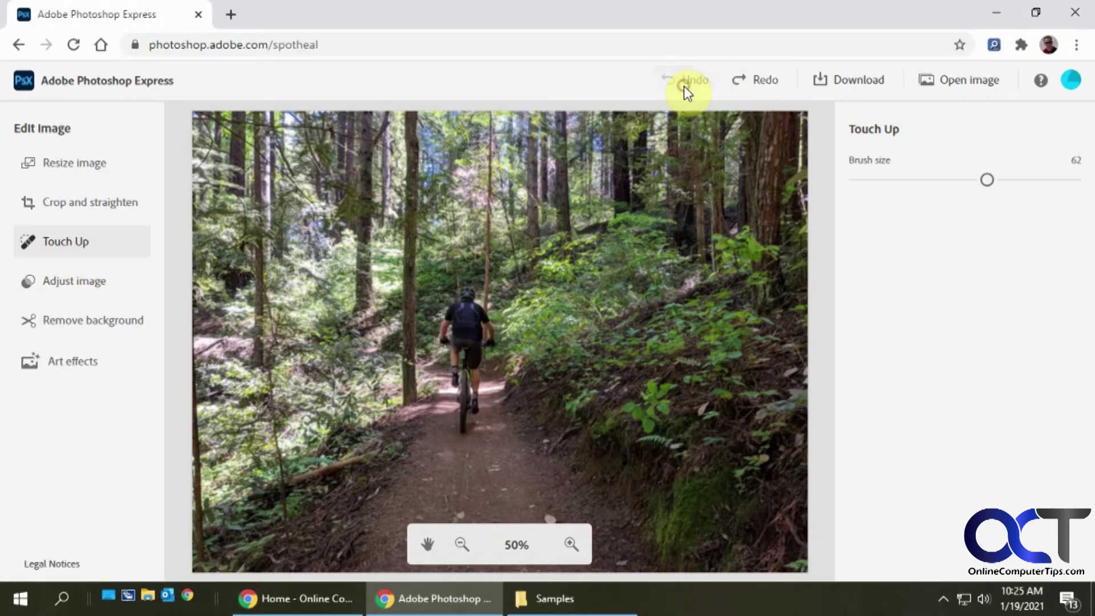
- Preview the B&W Soft adjustment preset on the photo, then undo it
{"action": "left_click", "coordinate": [90, 285]}
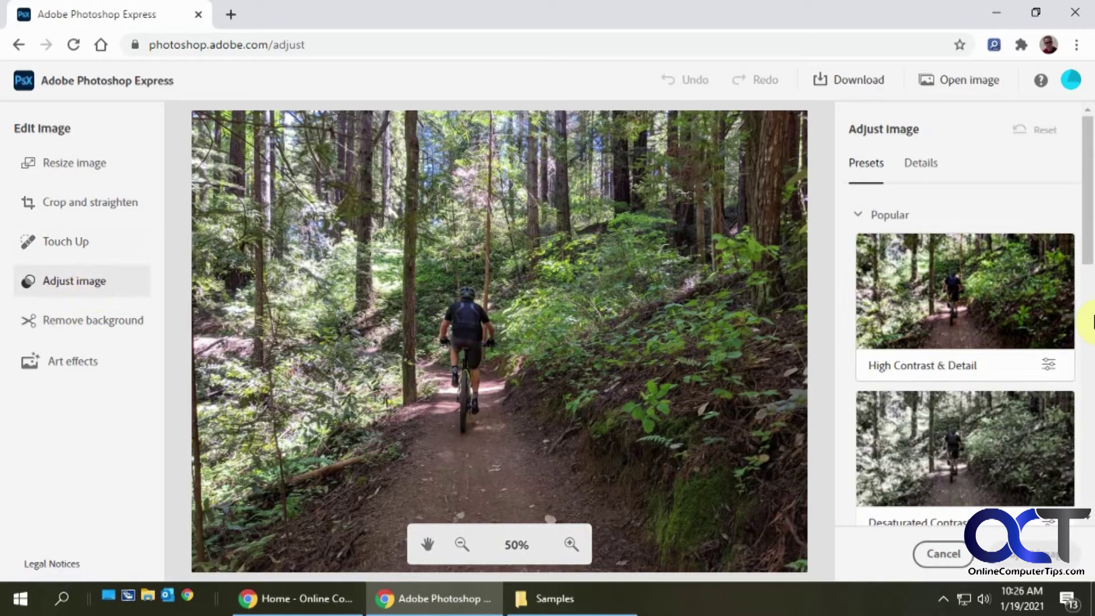
{"action": "scroll", "coordinate": [1090, 284], "scroll_direction": "down", "scroll_amount": 1}
{"action": "left_click_drag", "start_coordinate": [1090, 284], "coordinate": [1078, 440]}
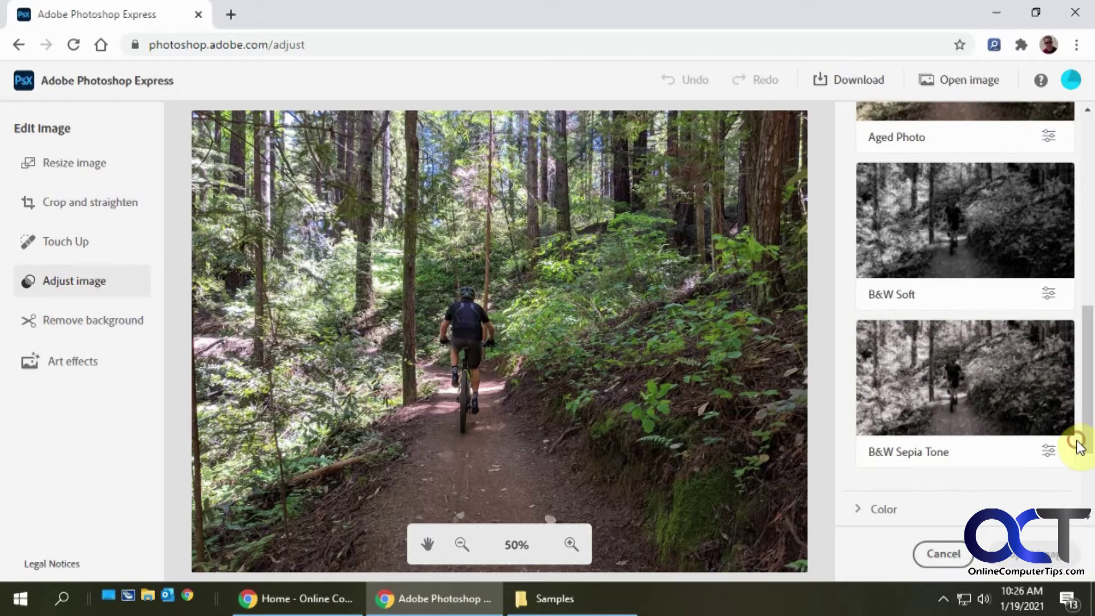
{"action": "left_click", "coordinate": [946, 260]}
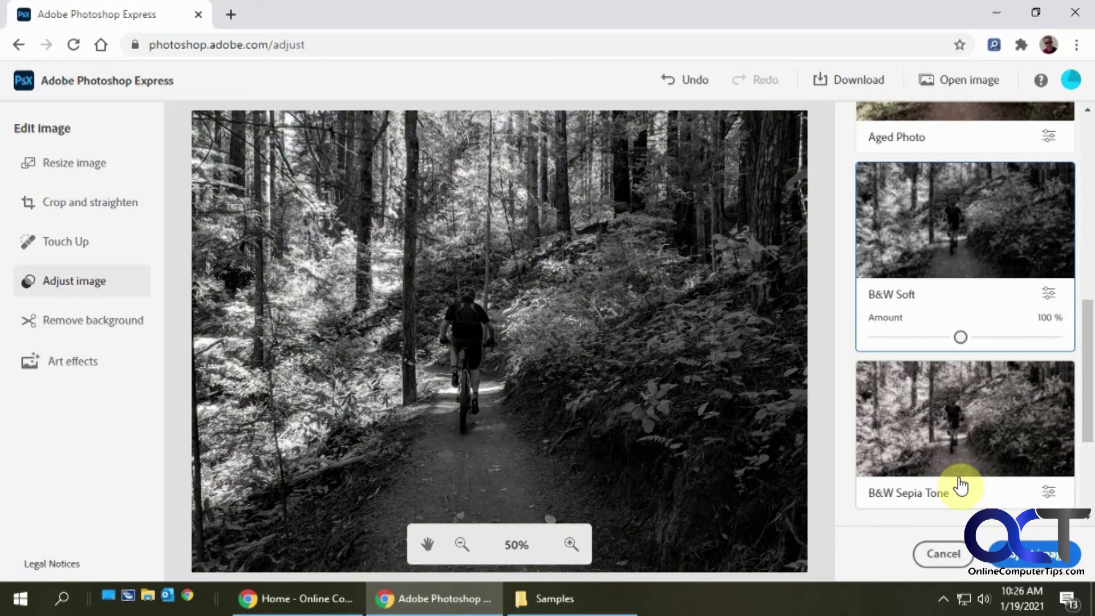
{"action": "scroll", "coordinate": [993, 408], "scroll_direction": "up", "scroll_amount": 5}
{"action": "scroll", "coordinate": [993, 407], "scroll_direction": "up", "scroll_amount": 3}
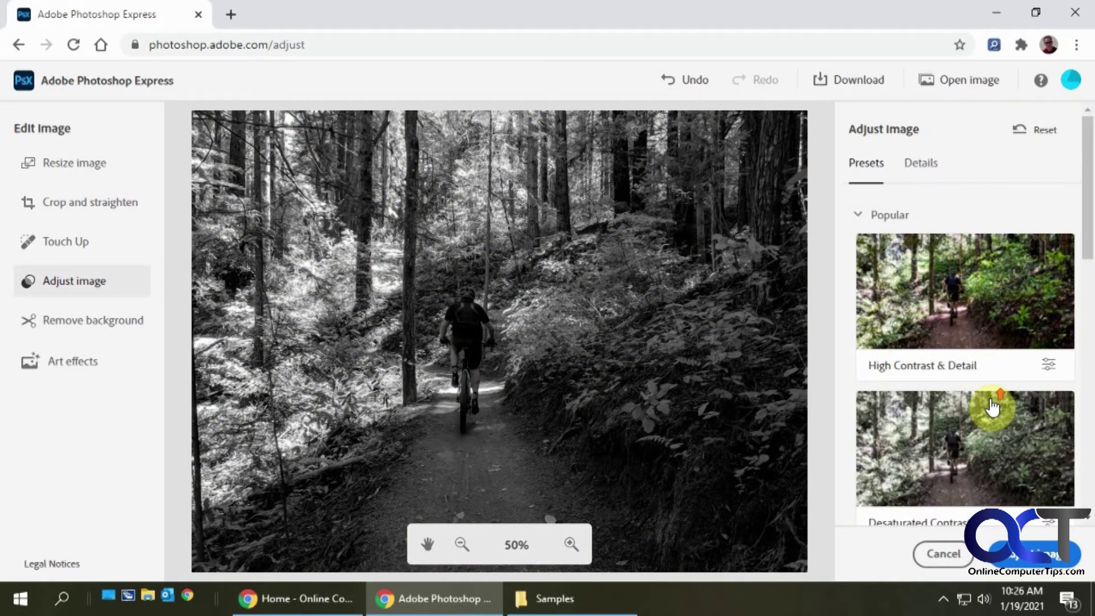
{"action": "left_click", "coordinate": [694, 82]}
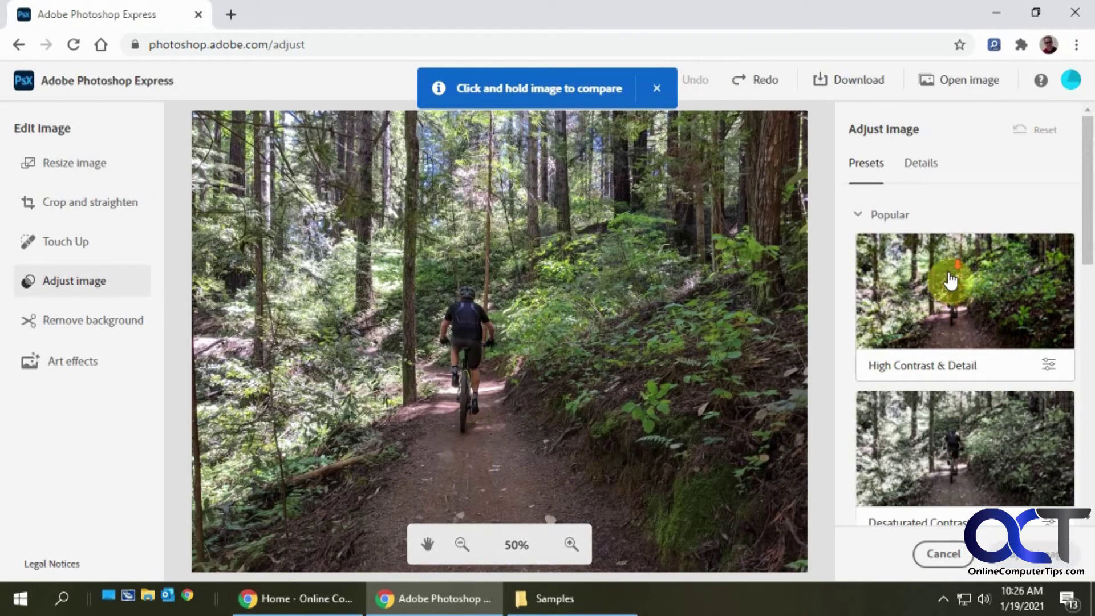
- Expand the Color and Creative preset categories, preview Aged Photo, and undo it
{"action": "scroll", "coordinate": [948, 285], "scroll_direction": "down", "scroll_amount": 10}
{"action": "left_click", "coordinate": [868, 349]}
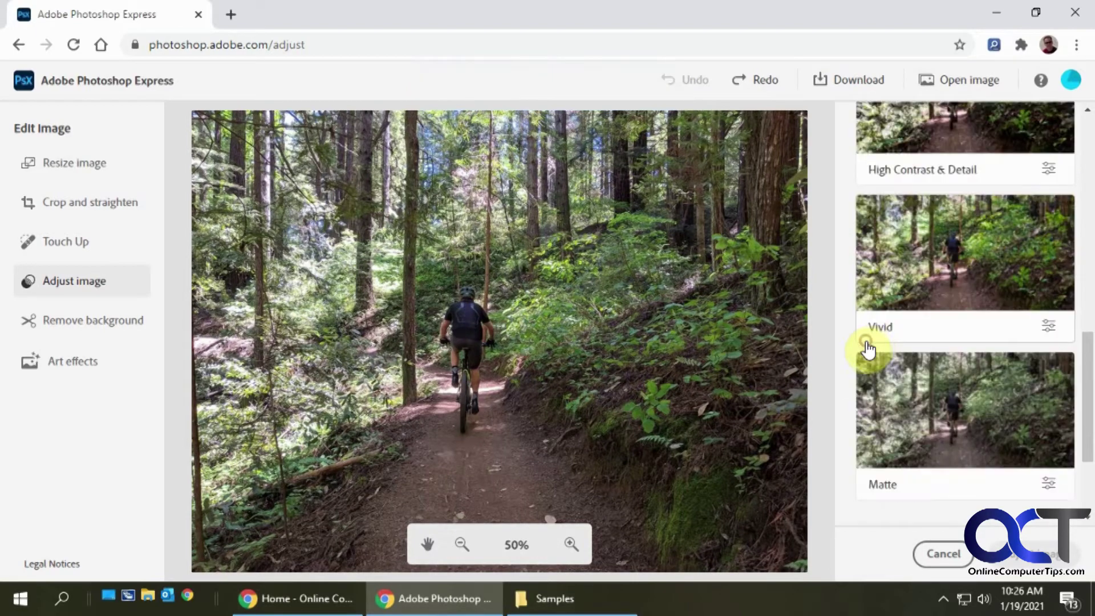
{"action": "scroll", "coordinate": [956, 371], "scroll_direction": "down", "scroll_amount": 2}
{"action": "scroll", "coordinate": [955, 368], "scroll_direction": "up", "scroll_amount": 4}
{"action": "scroll", "coordinate": [980, 472], "scroll_direction": "down", "scroll_amount": 1}
{"action": "scroll", "coordinate": [980, 465], "scroll_direction": "up", "scroll_amount": 4}
{"action": "scroll", "coordinate": [987, 459], "scroll_direction": "down", "scroll_amount": 5}
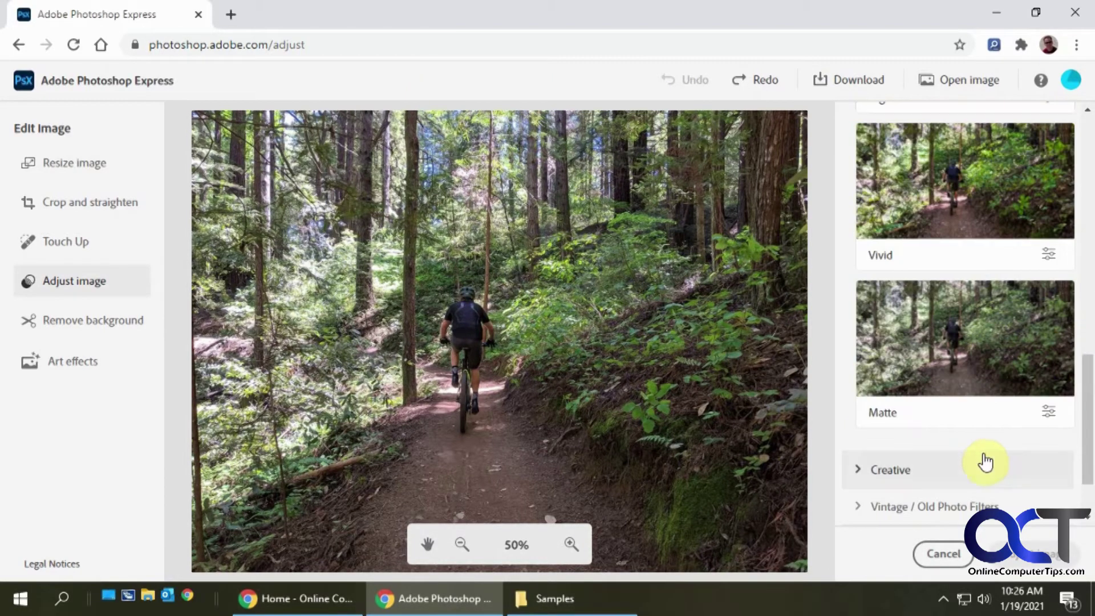
{"action": "left_click", "coordinate": [860, 471]}
{"action": "scroll", "coordinate": [993, 444], "scroll_direction": "down", "scroll_amount": 10}
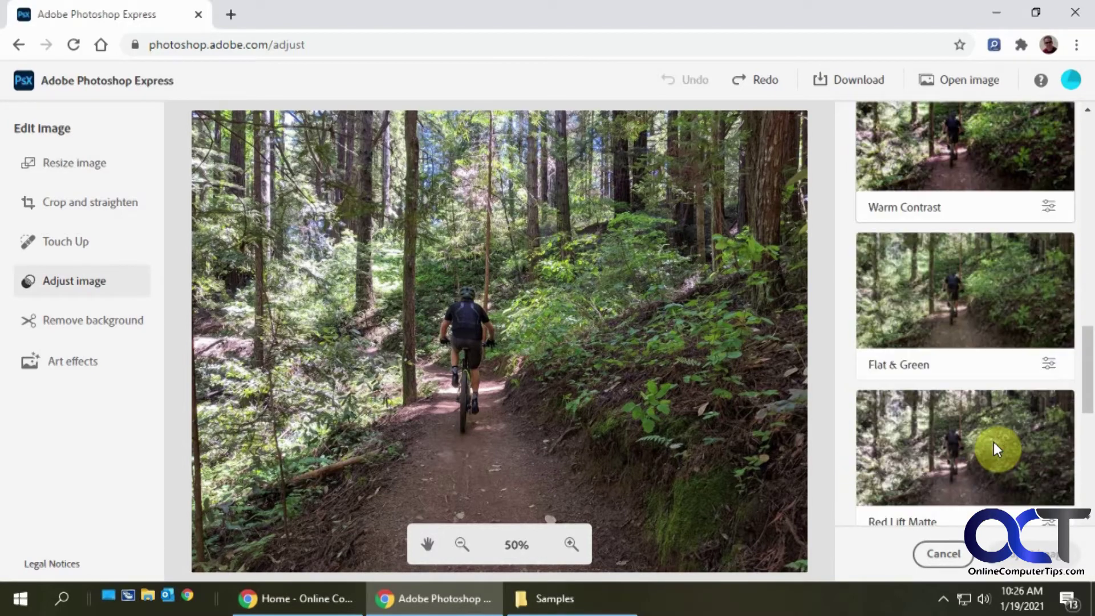
{"action": "scroll", "coordinate": [995, 451], "scroll_direction": "down", "scroll_amount": 2}
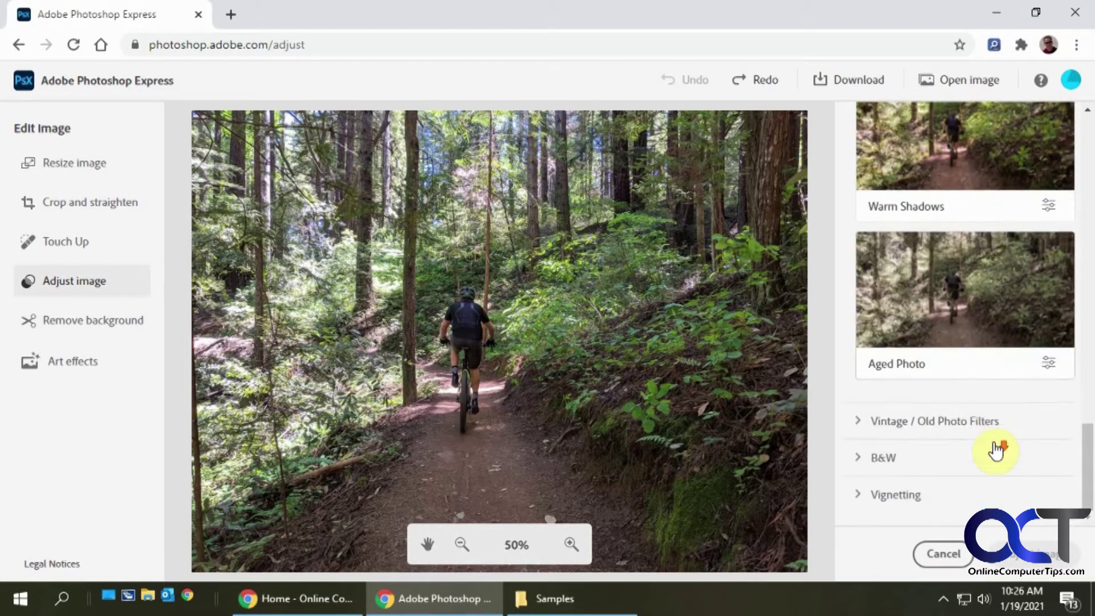
{"action": "left_click", "coordinate": [991, 319]}
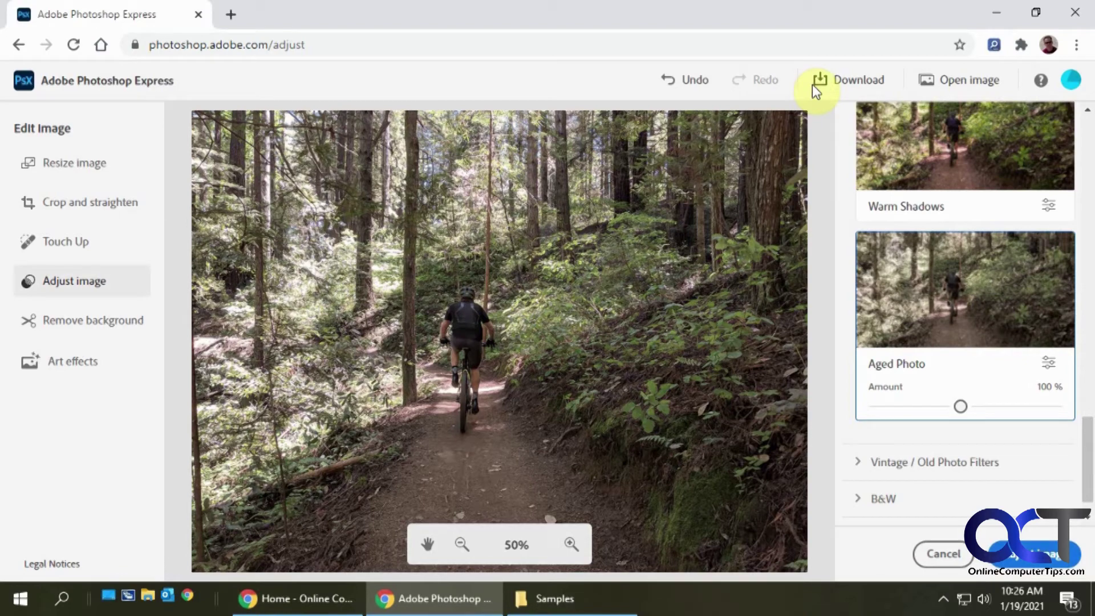
{"action": "left_click", "coordinate": [688, 83]}
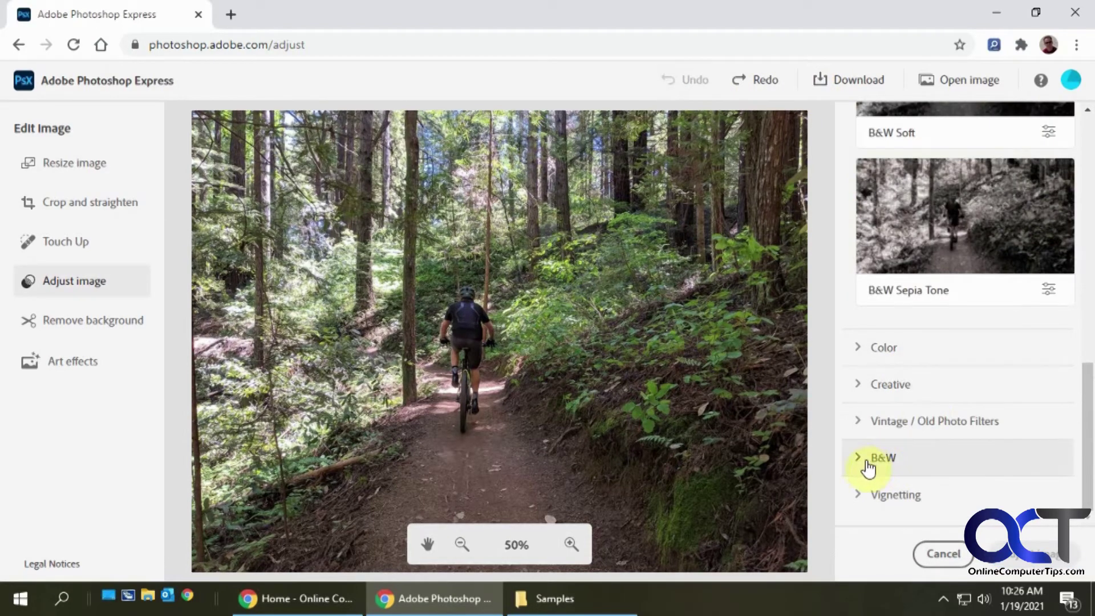
- Expand Vintage / Old Photo Filters, then switch to the Details adjustment sliders
{"action": "left_click", "coordinate": [861, 421]}
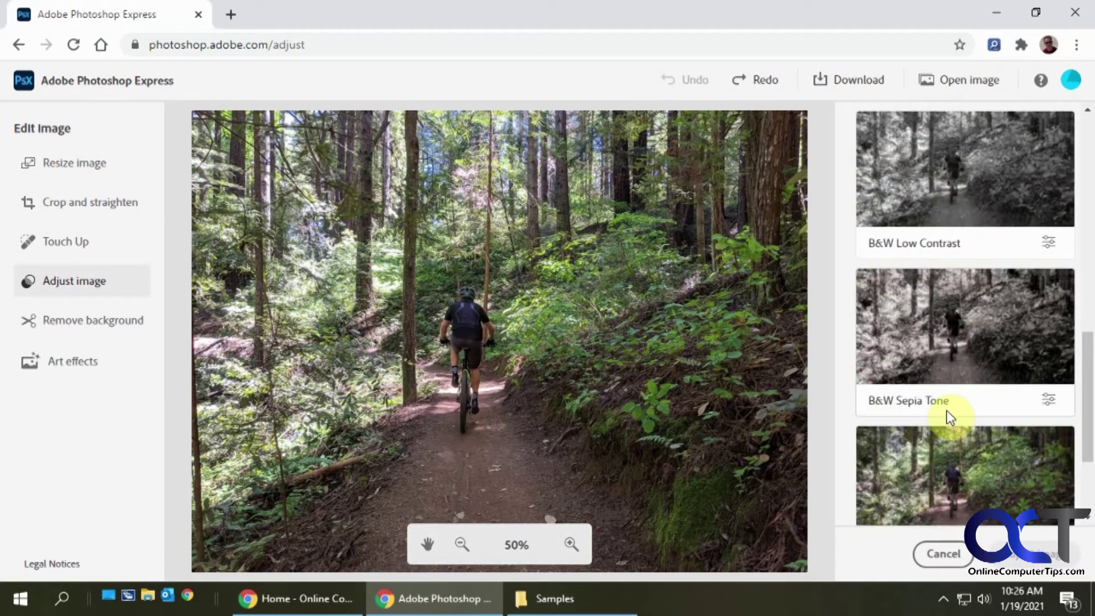
{"action": "scroll", "coordinate": [964, 421], "scroll_direction": "up", "scroll_amount": 5}
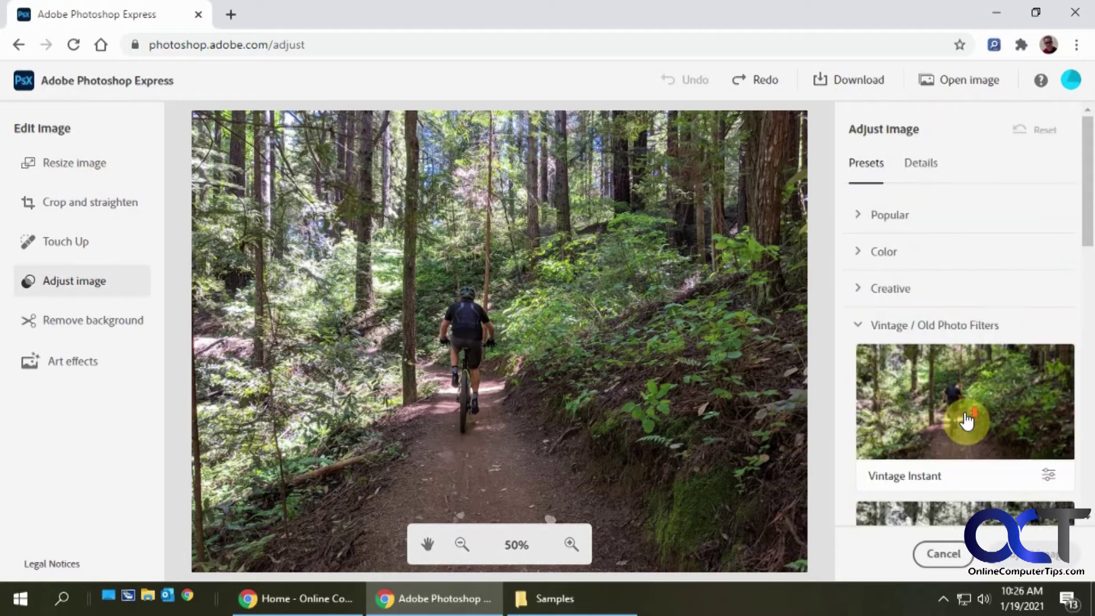
{"action": "left_click", "coordinate": [923, 166]}
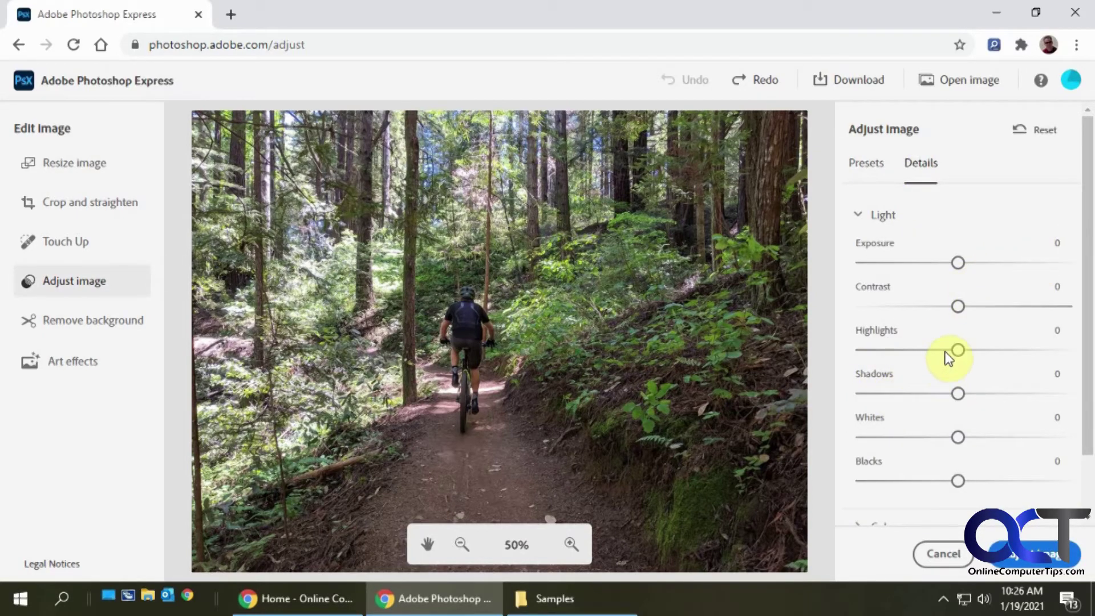
- Try Shadows, Whites and Clarity 6 slider changes, then cancel to discard them
{"action": "left_click_drag", "start_coordinate": [958, 394], "coordinate": [1046, 396]}
{"action": "mouse_move", "coordinate": [959, 437]}
{"action": "left_mouse_down"}
{"action": "mouse_move", "coordinate": [1012, 435]}
{"action": "mouse_move", "coordinate": [859, 434]}
{"action": "mouse_move", "coordinate": [943, 437]}
{"action": "left_mouse_up"}
{"action": "scroll", "coordinate": [971, 451], "scroll_direction": "down", "scroll_amount": 2}
{"action": "left_click", "coordinate": [861, 456]}
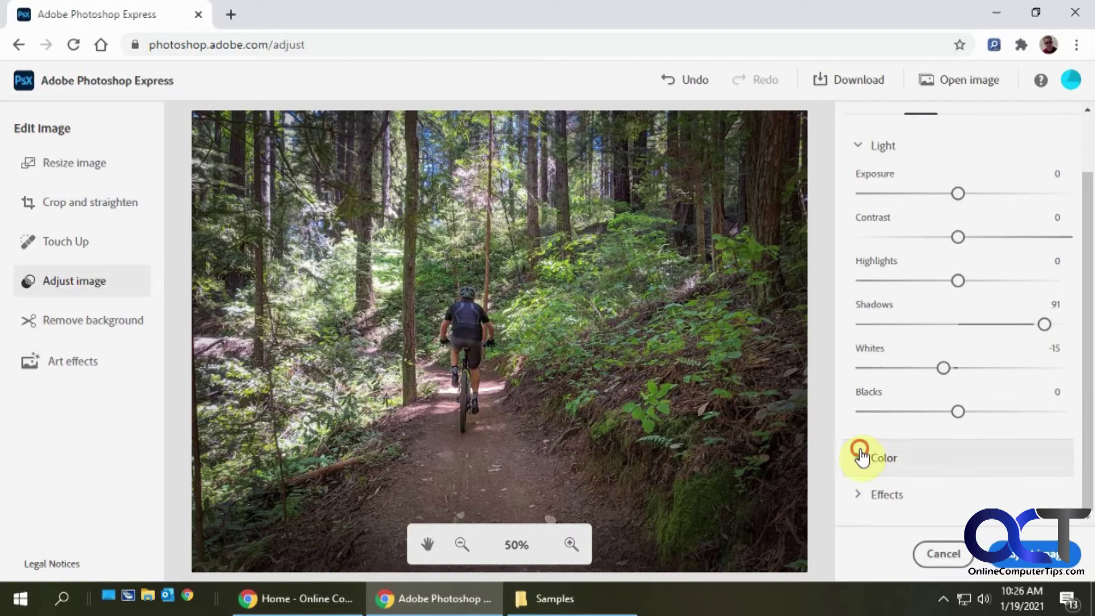
{"action": "scroll", "coordinate": [949, 447], "scroll_direction": "down", "scroll_amount": 3}
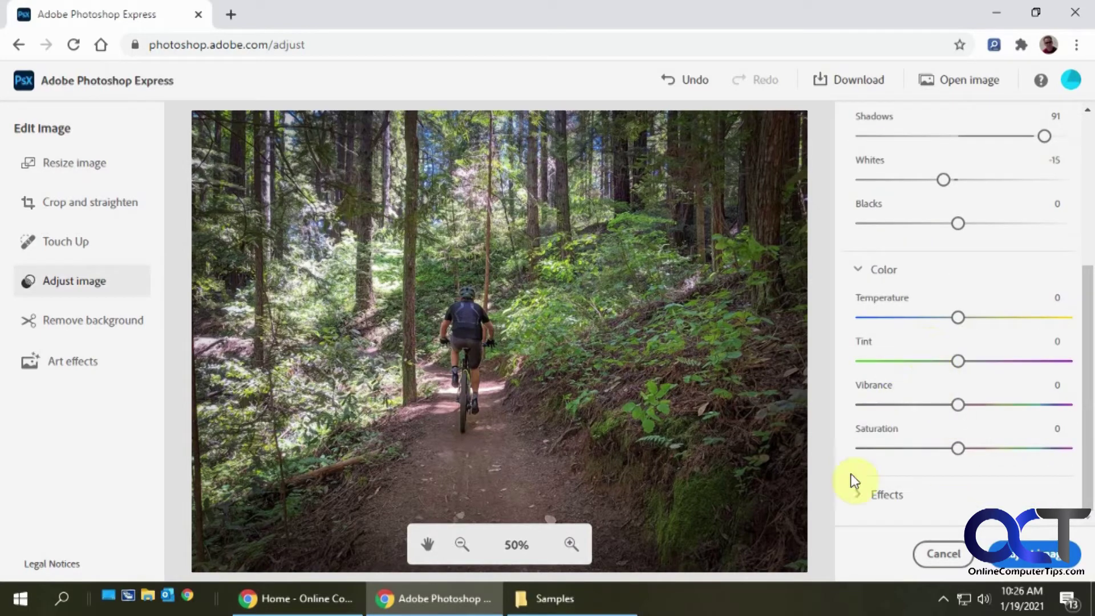
{"action": "left_click", "coordinate": [860, 491]}
{"action": "scroll", "coordinate": [958, 442], "scroll_direction": "down", "scroll_amount": 2}
{"action": "mouse_move", "coordinate": [958, 443]}
{"action": "left_mouse_down"}
{"action": "mouse_move", "coordinate": [997, 441]}
{"action": "mouse_move", "coordinate": [964, 440]}
{"action": "left_mouse_up"}
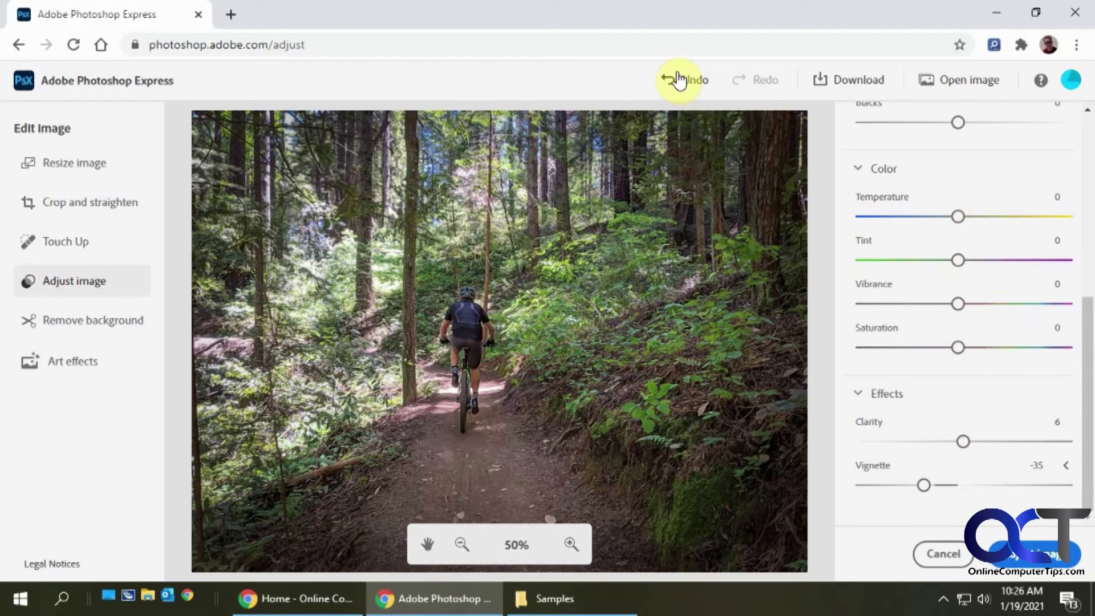
{"action": "left_click", "coordinate": [943, 552]}
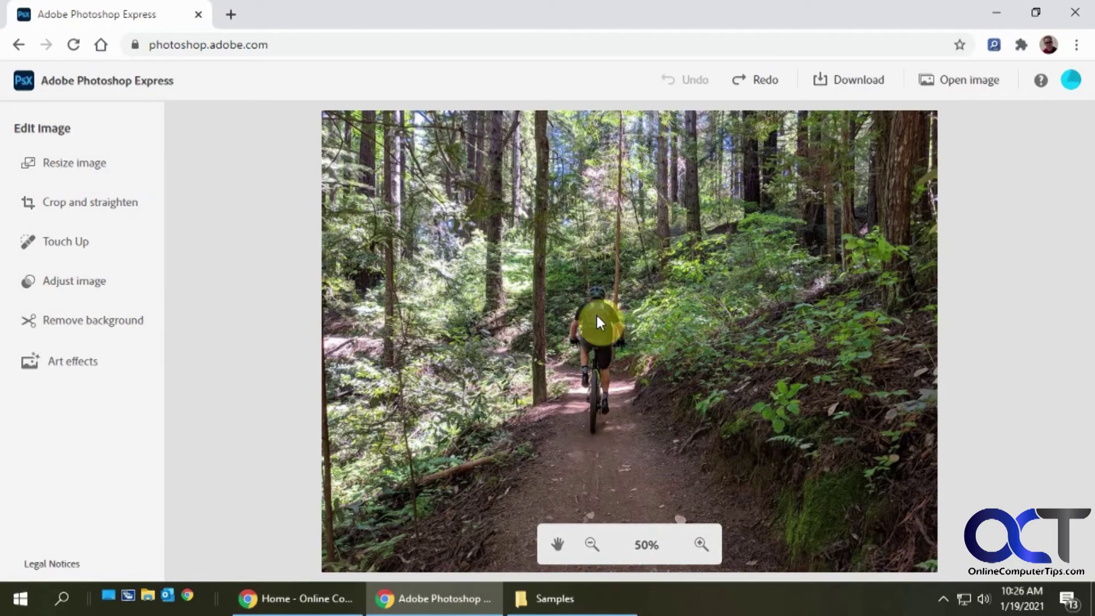
- Apply the Cartoon art effect to the biking photo, then undo it
{"action": "left_click", "coordinate": [106, 375]}
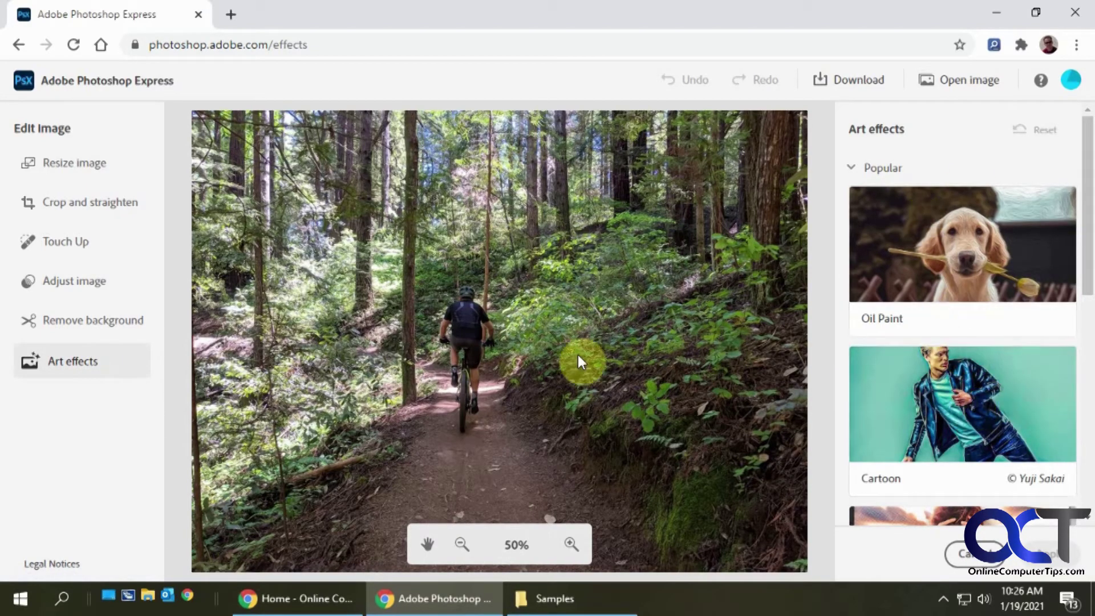
{"action": "left_click", "coordinate": [947, 389]}
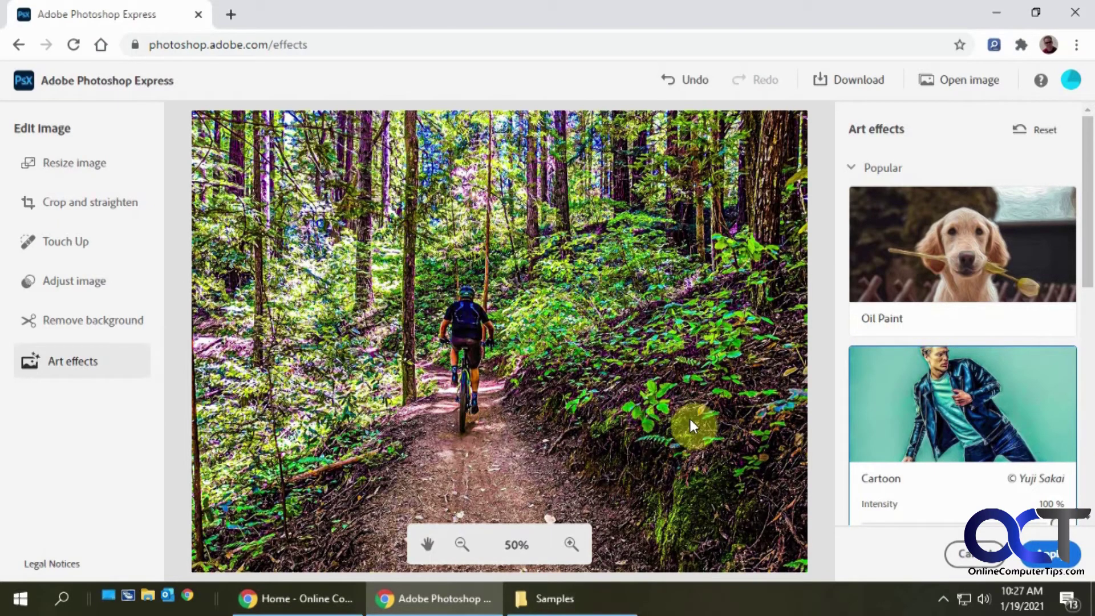
{"action": "left_click", "coordinate": [682, 79]}
- Expand and browse the Effects art-effect category, then bring up the Samples folder window
{"action": "scroll", "coordinate": [964, 348], "scroll_direction": "down", "scroll_amount": 5}
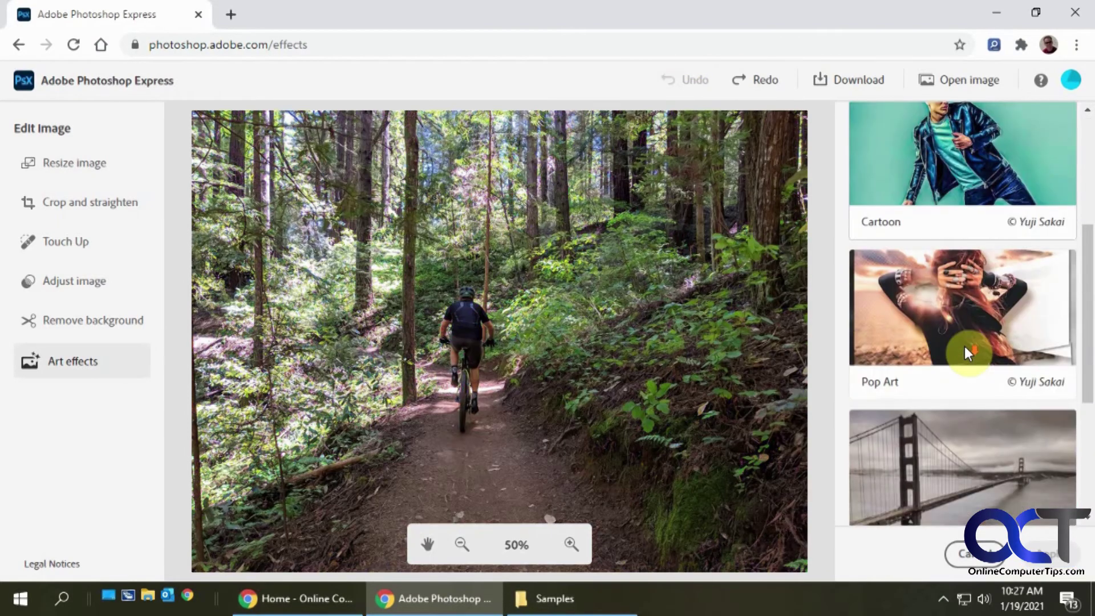
{"action": "scroll", "coordinate": [964, 349], "scroll_direction": "down", "scroll_amount": 4}
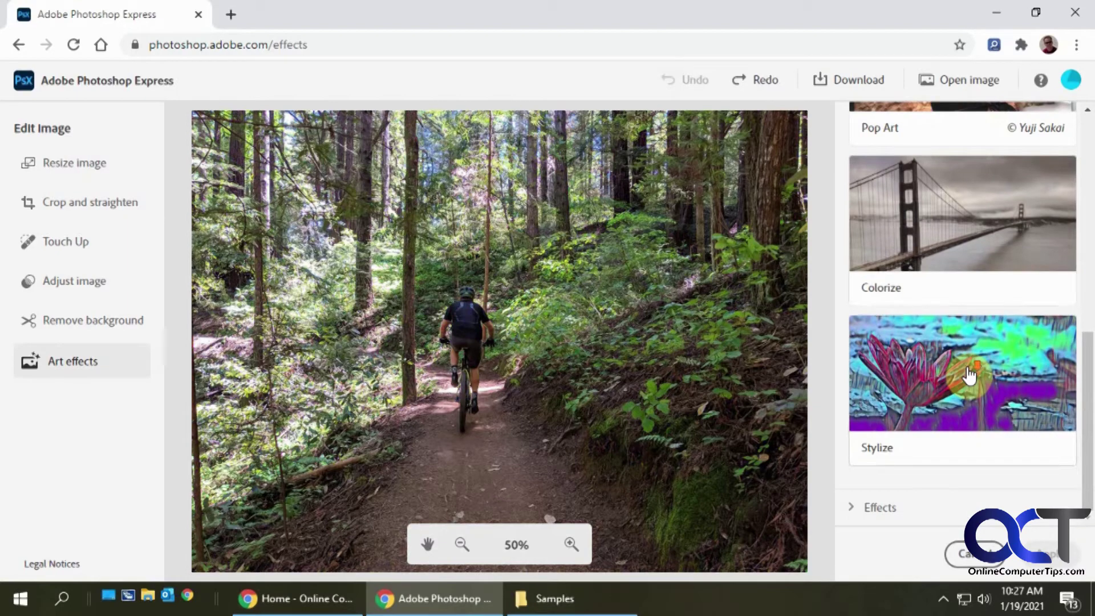
{"action": "left_click", "coordinate": [855, 507]}
{"action": "scroll", "coordinate": [913, 459], "scroll_direction": "down", "scroll_amount": 4}
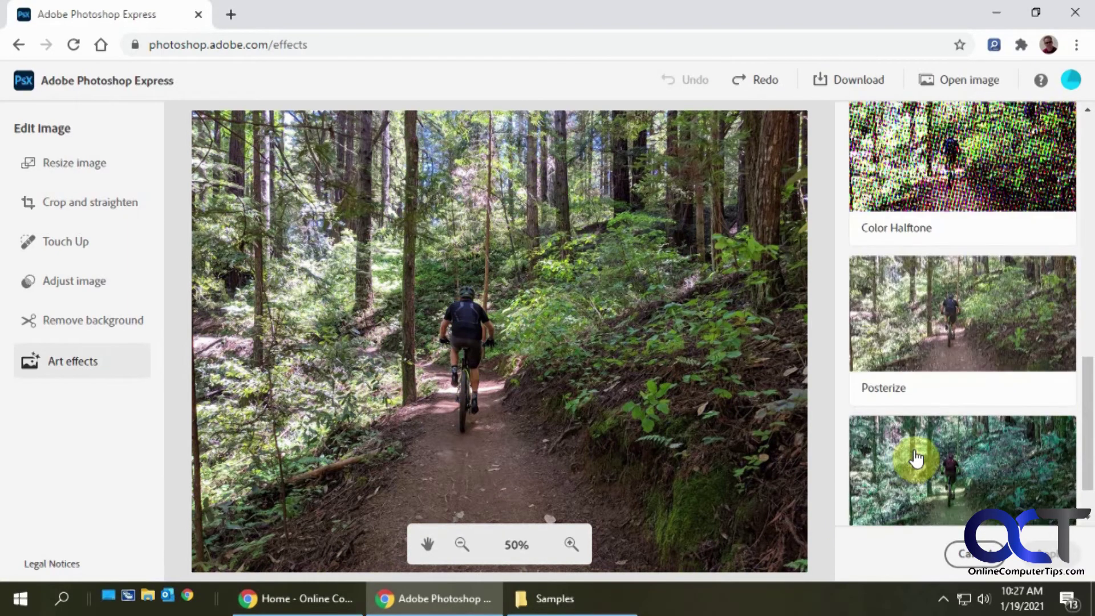
{"action": "scroll", "coordinate": [916, 459], "scroll_direction": "up", "scroll_amount": 3}
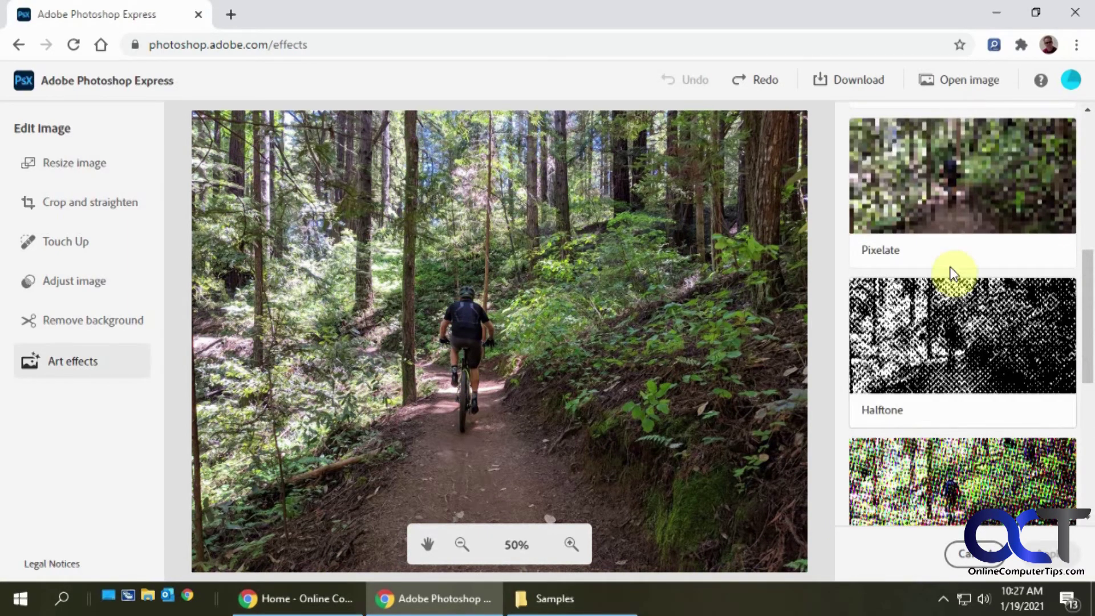
{"action": "scroll", "coordinate": [949, 283], "scroll_direction": "down", "scroll_amount": 6}
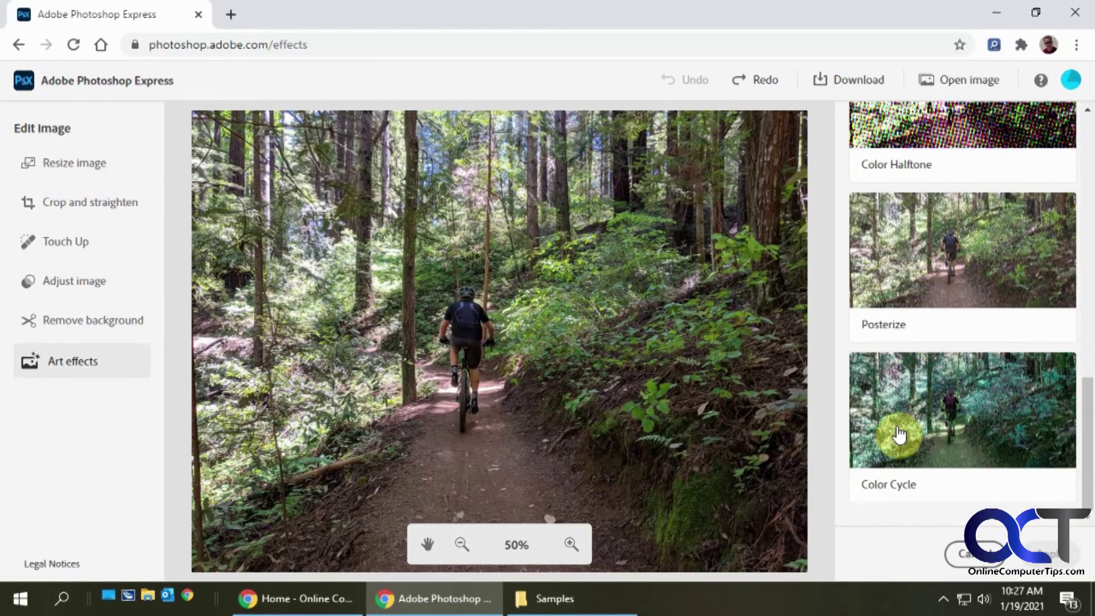
{"action": "left_click_drag", "start_coordinate": [1087, 464], "coordinate": [1092, 200]}
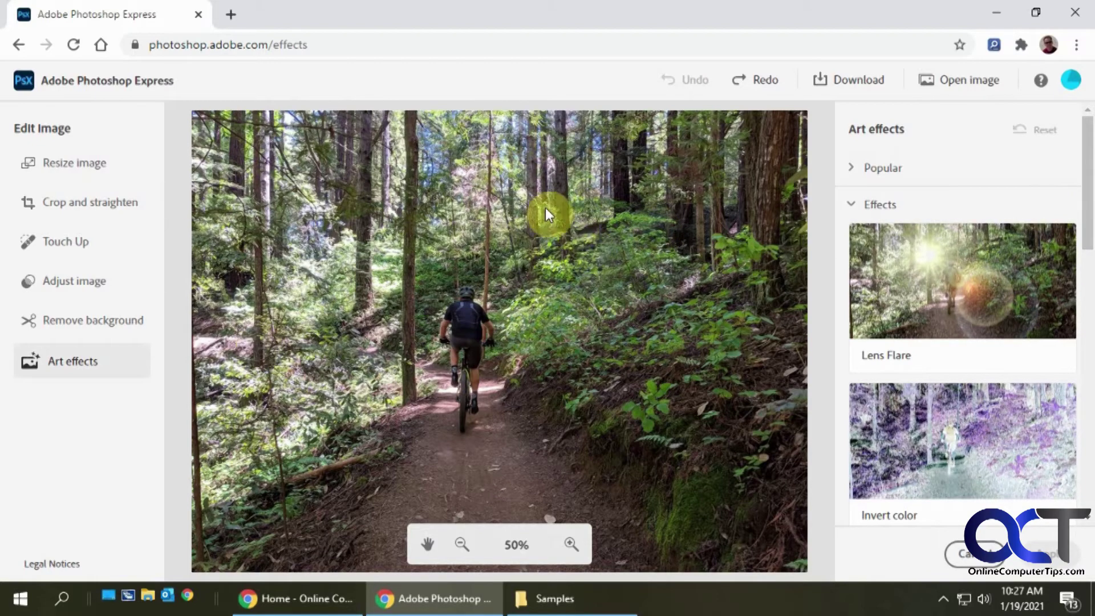
{"action": "left_click", "coordinate": [533, 598]}
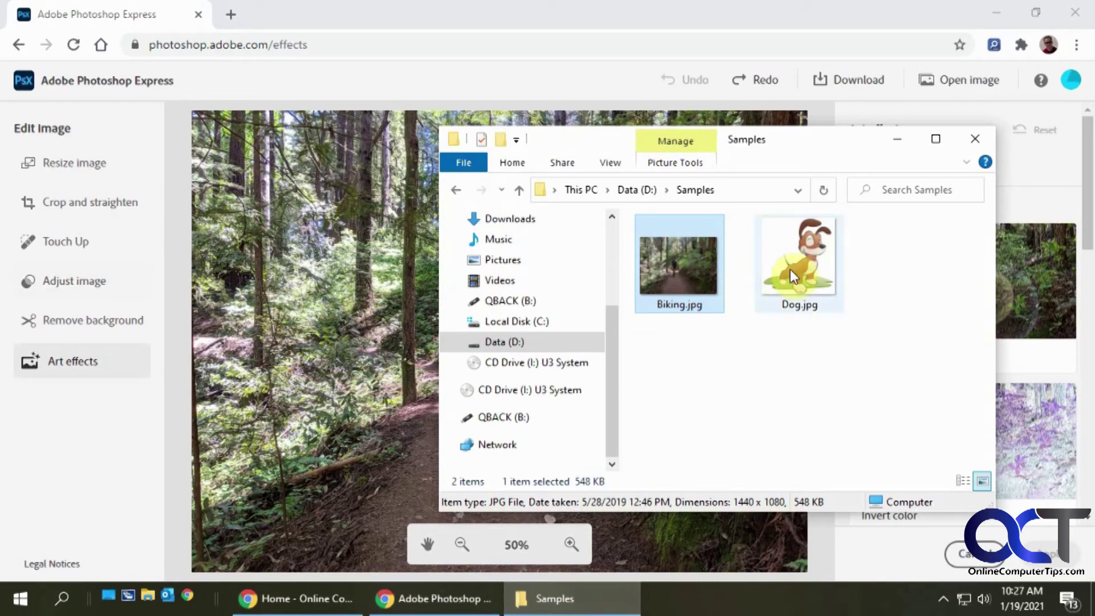
- Drag Dog.jpg onto the canvas, open it as a new photo, and remove its background
{"action": "left_click", "coordinate": [810, 281]}
{"action": "left_click_drag", "start_coordinate": [809, 279], "coordinate": [358, 364]}
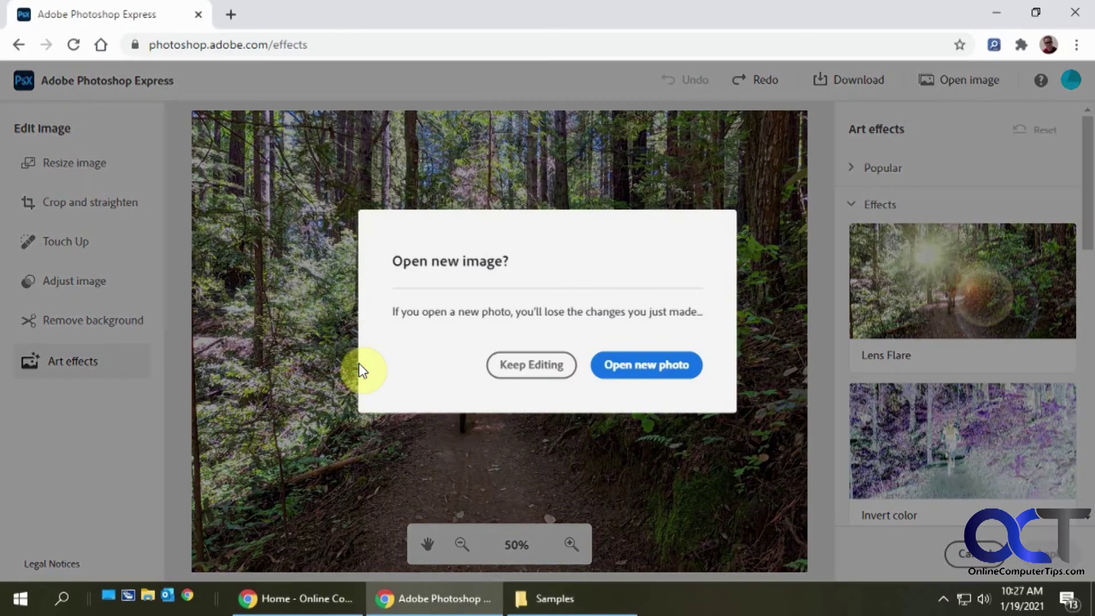
{"action": "left_click", "coordinate": [619, 366]}
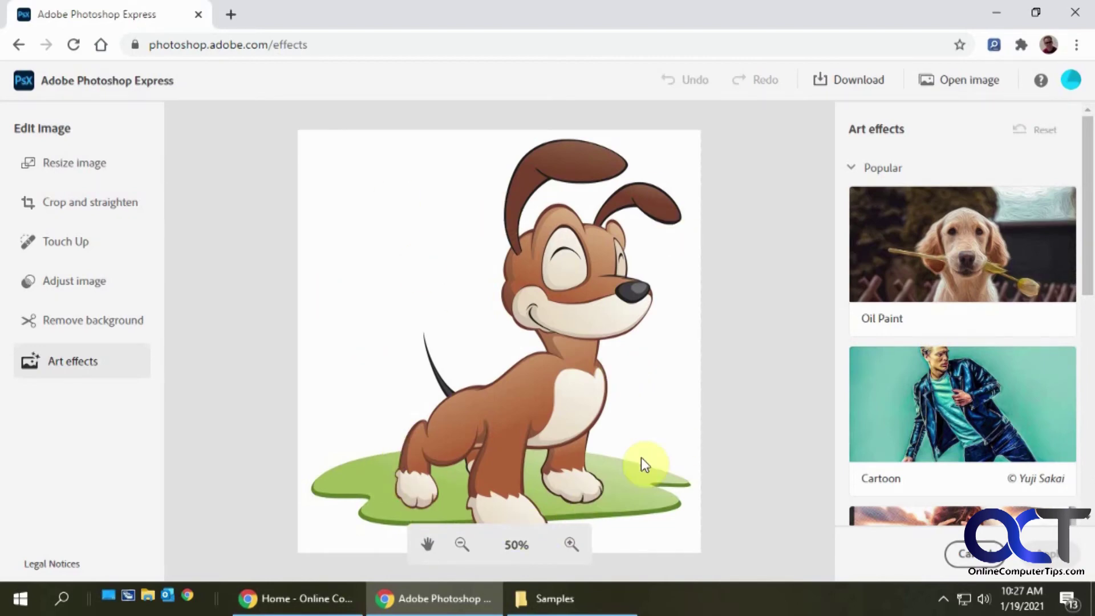
{"action": "left_click", "coordinate": [88, 324]}
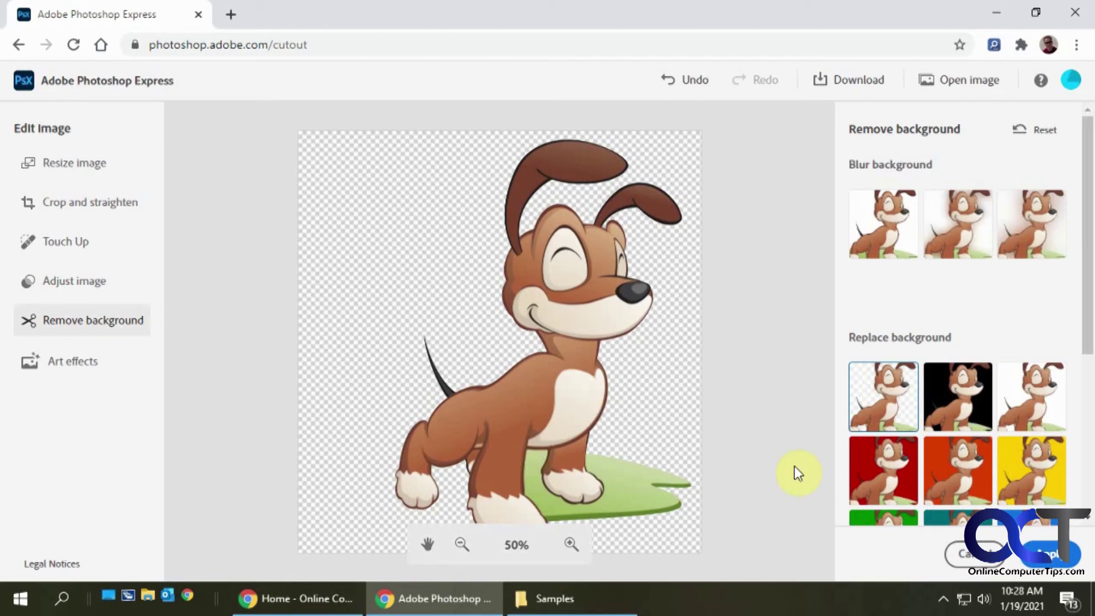
- Give the dog a yellow replacement background, then reset it to the original white background
{"action": "left_click_drag", "start_coordinate": [1087, 336], "coordinate": [1089, 416]}
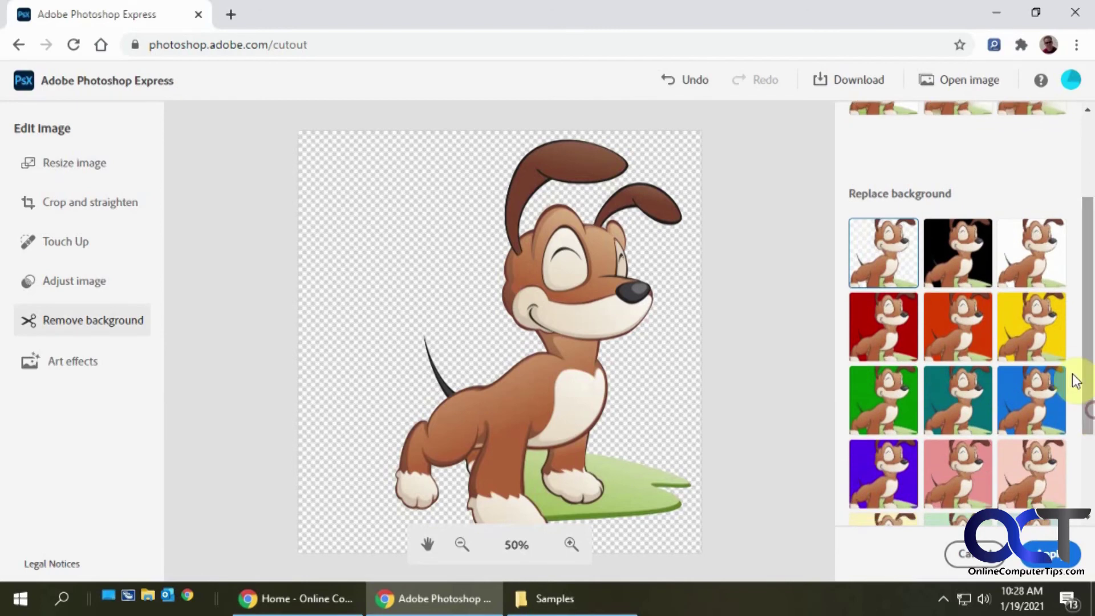
{"action": "left_click", "coordinate": [1036, 339]}
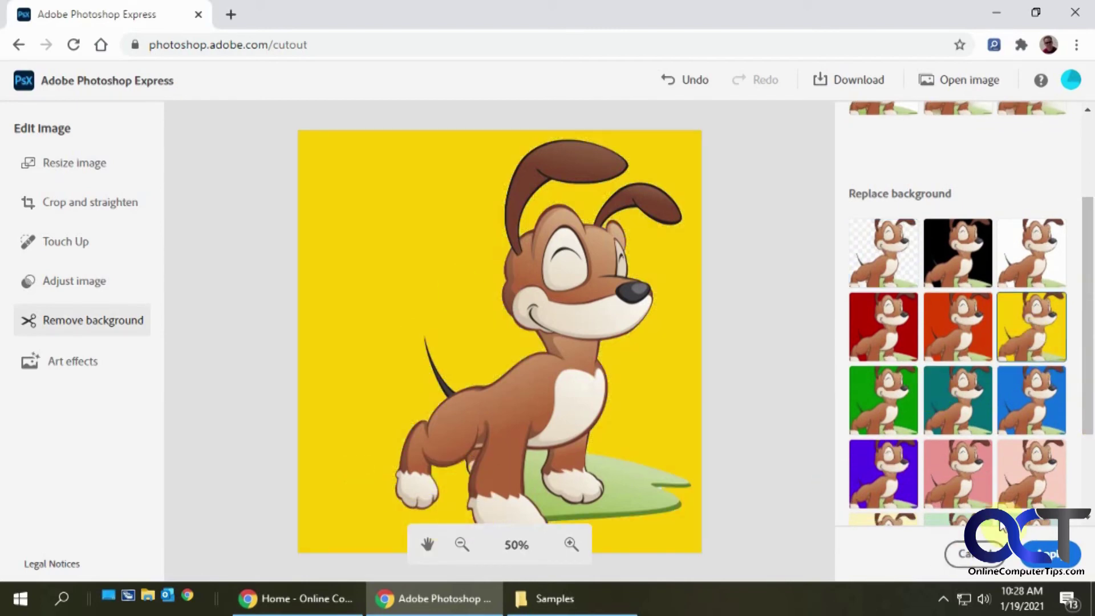
{"action": "left_click_drag", "start_coordinate": [1089, 425], "coordinate": [1089, 280]}
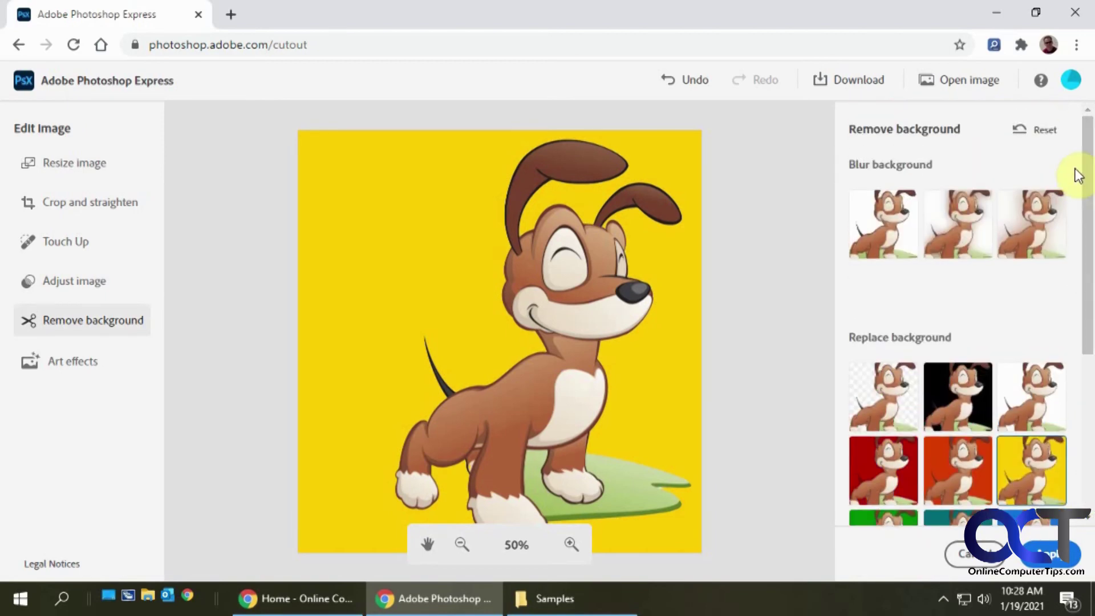
{"action": "left_click", "coordinate": [1048, 132]}
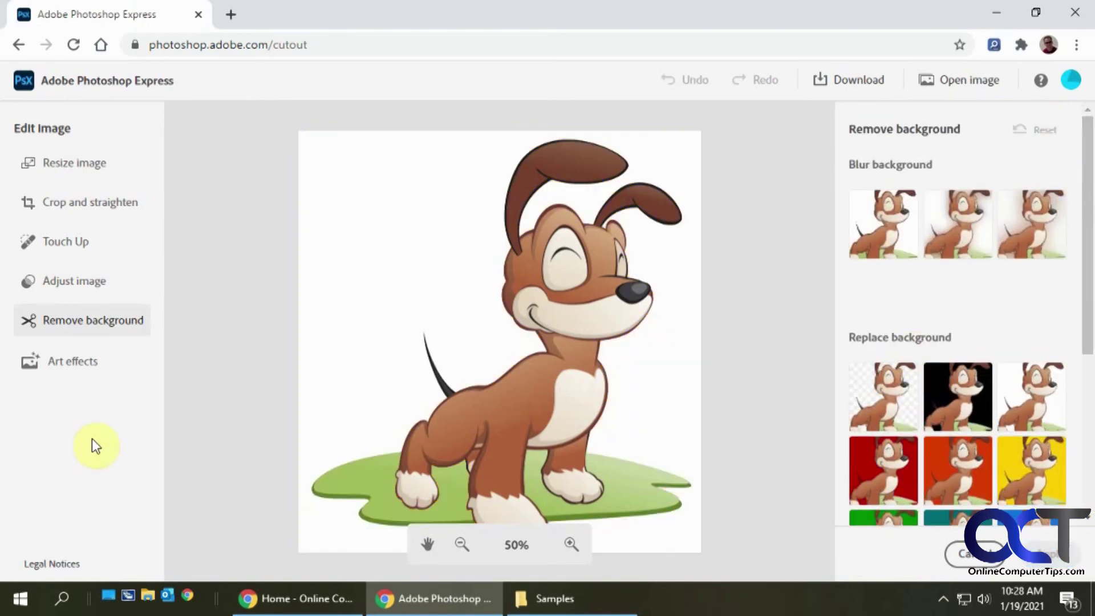
{"action": "left_click", "coordinate": [87, 368]}
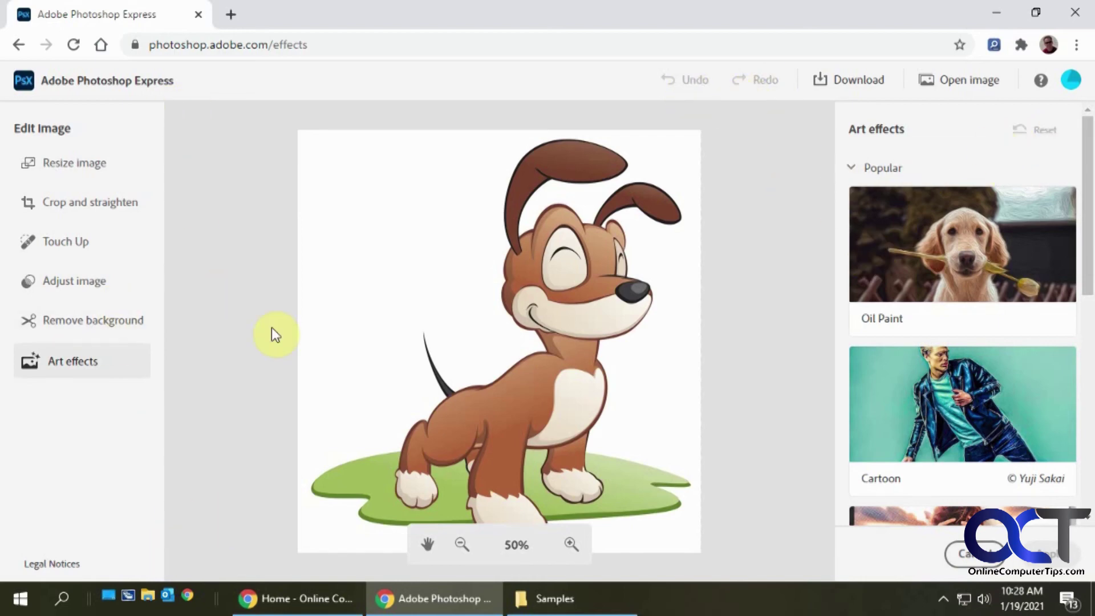
{"action": "left_click", "coordinate": [785, 381]}
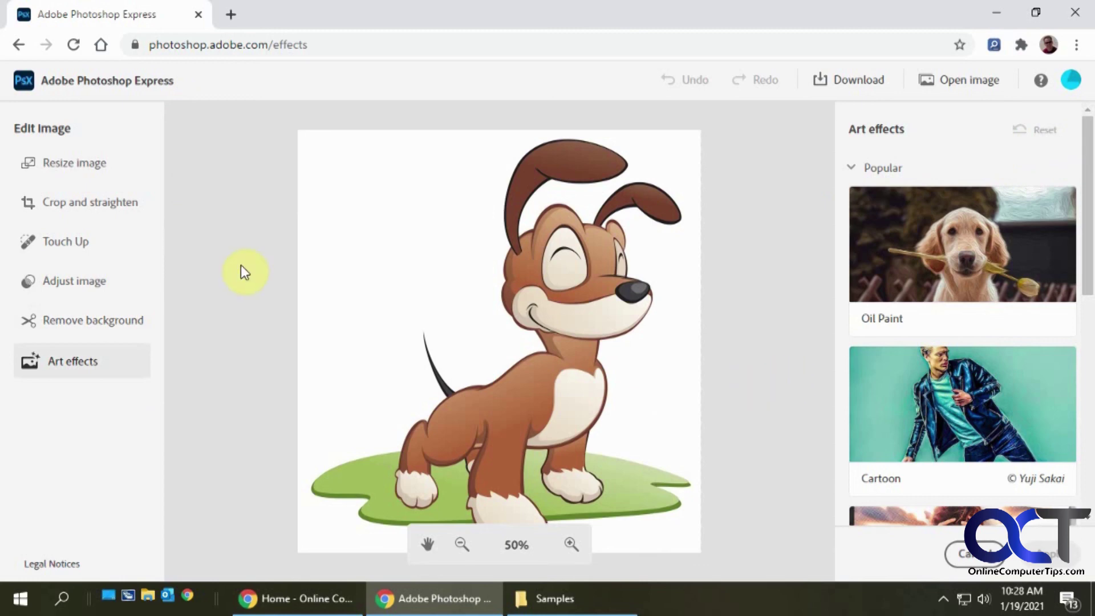